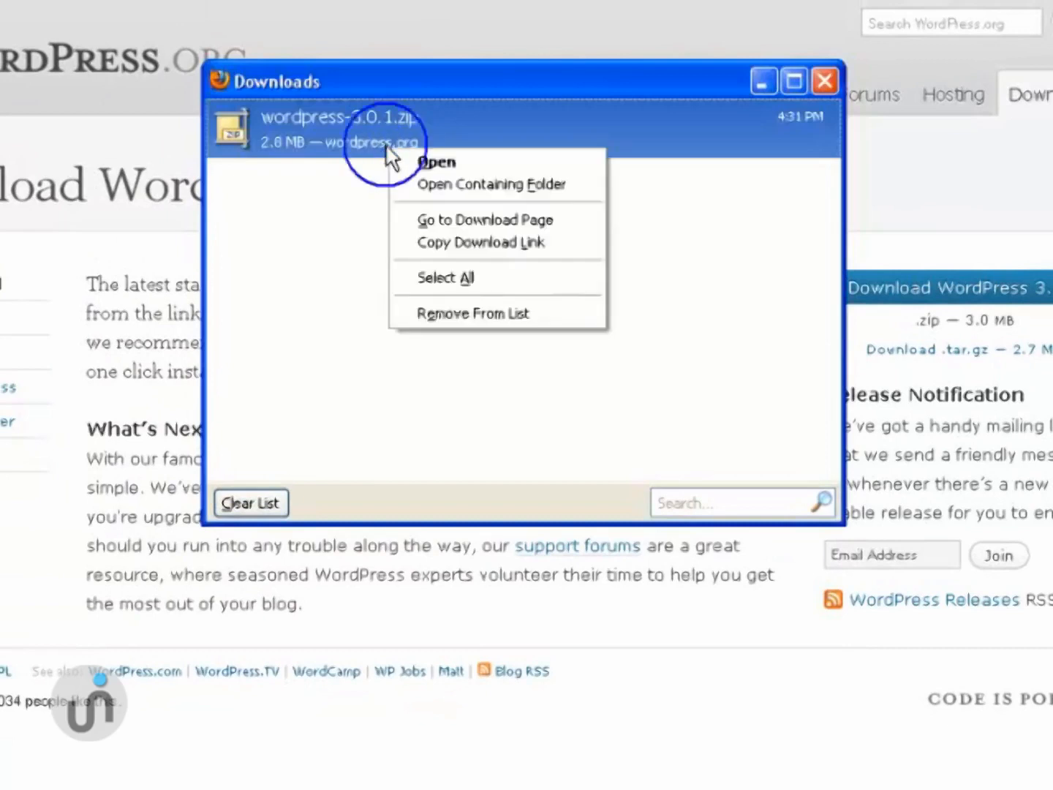
- From Firefox's downloads list, open the folder holding the downloaded wordpress-3.0.1.zip
{"action": "left_click", "coordinate": [410, 180]}
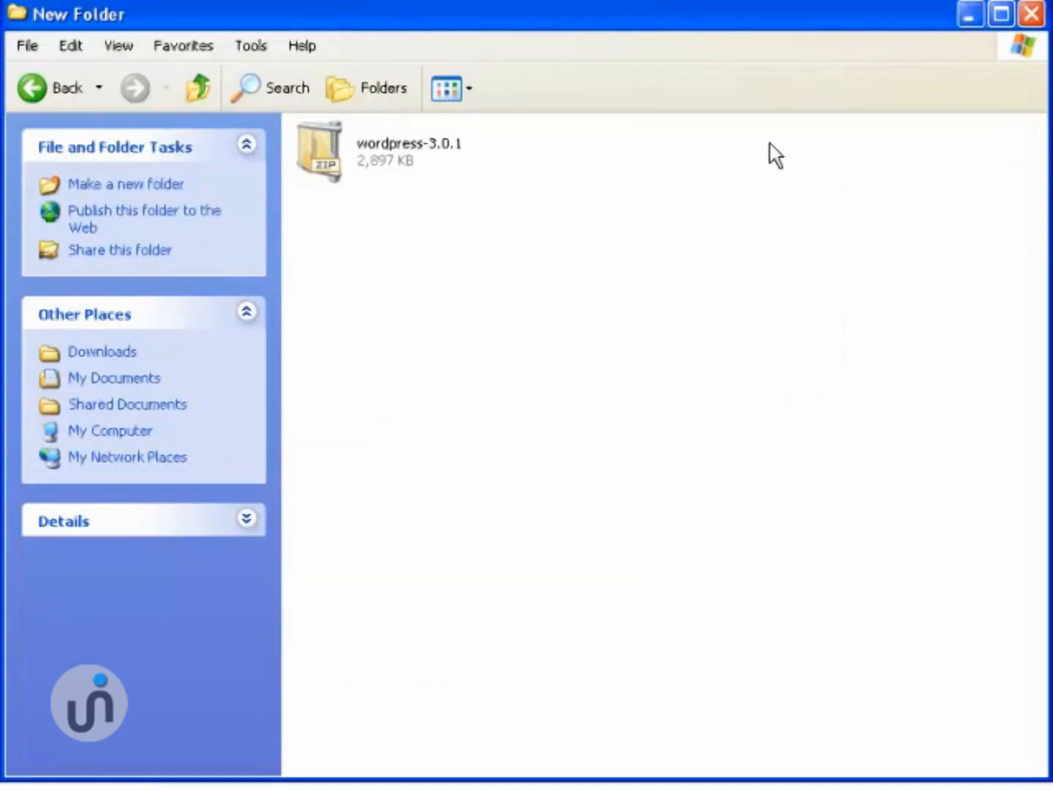
- Extract wordpress-3.0.1.zip in place with PowerArchiver so a wordpress folder appears
{"action": "right_click", "coordinate": [388, 165]}
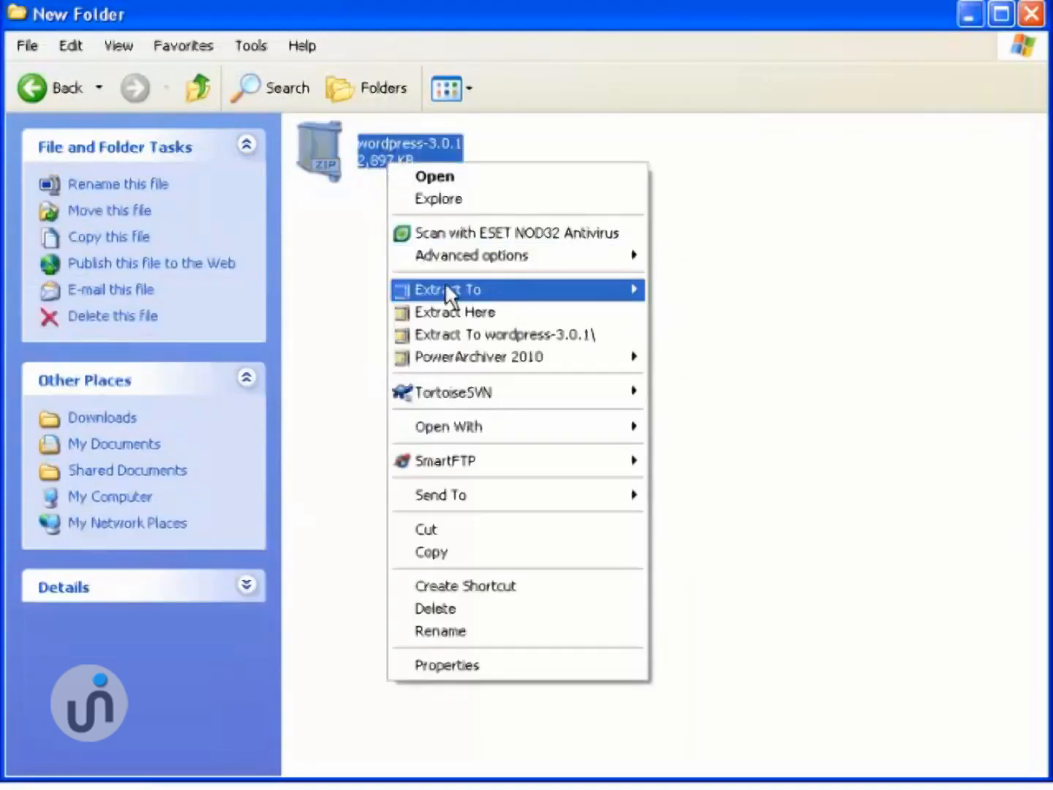
{"action": "left_click", "coordinate": [446, 311]}
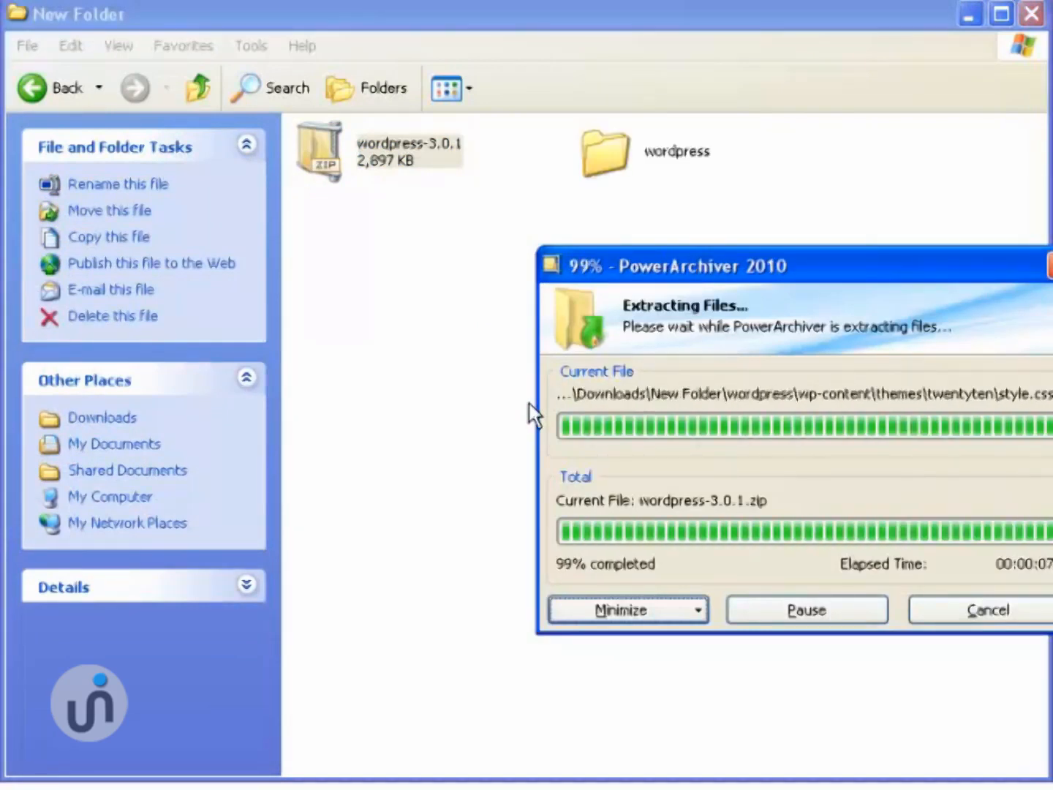
{"action": "left_click", "coordinate": [668, 311]}
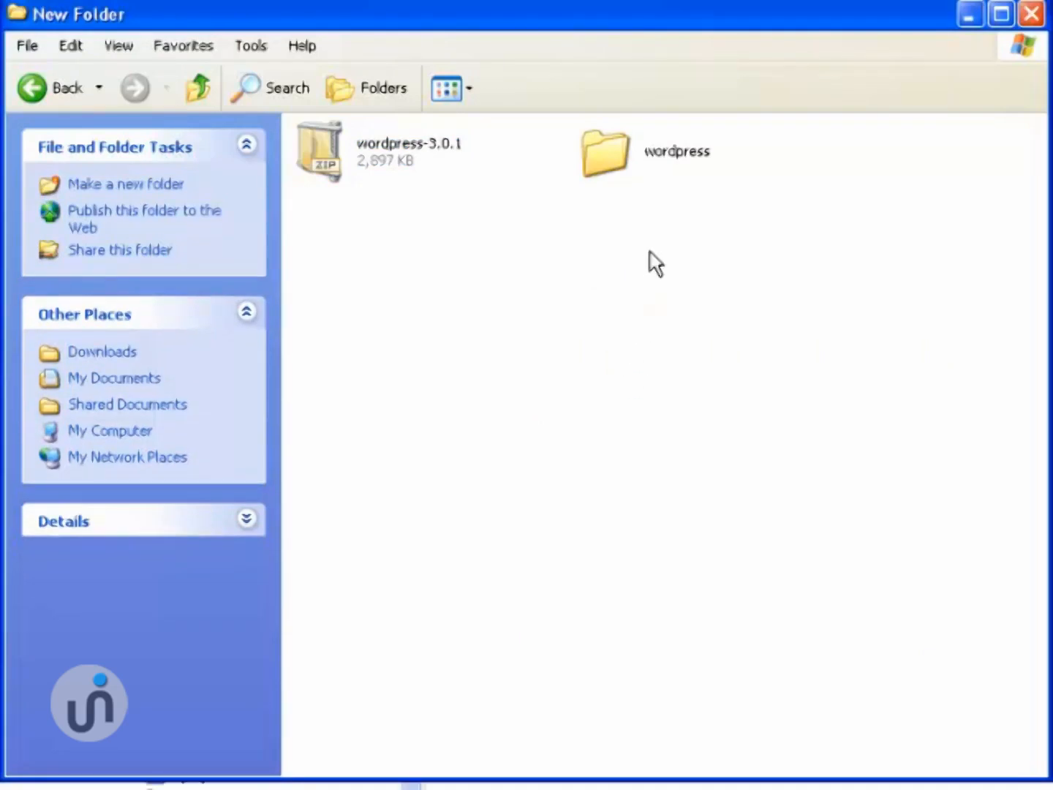
- Open the wordpress folder and rename wp-config-sample to wp-config
{"action": "double_click", "coordinate": [616, 157]}
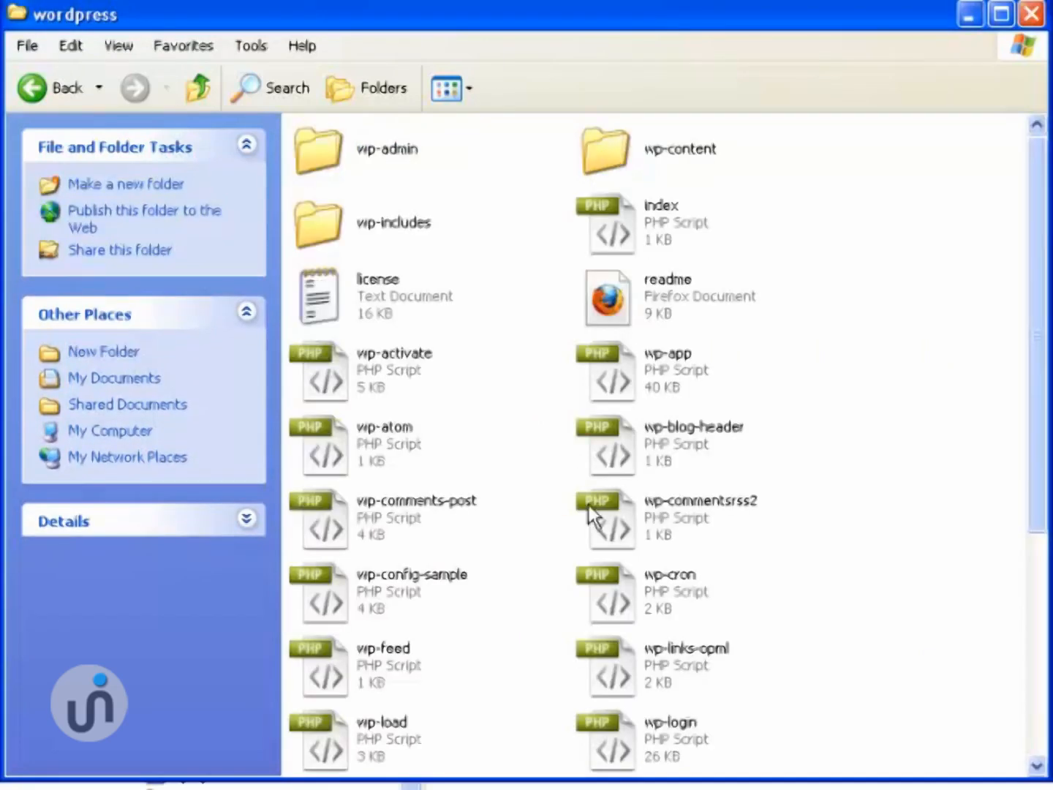
{"action": "left_click_drag", "start_coordinate": [1034, 411], "coordinate": [976, 460]}
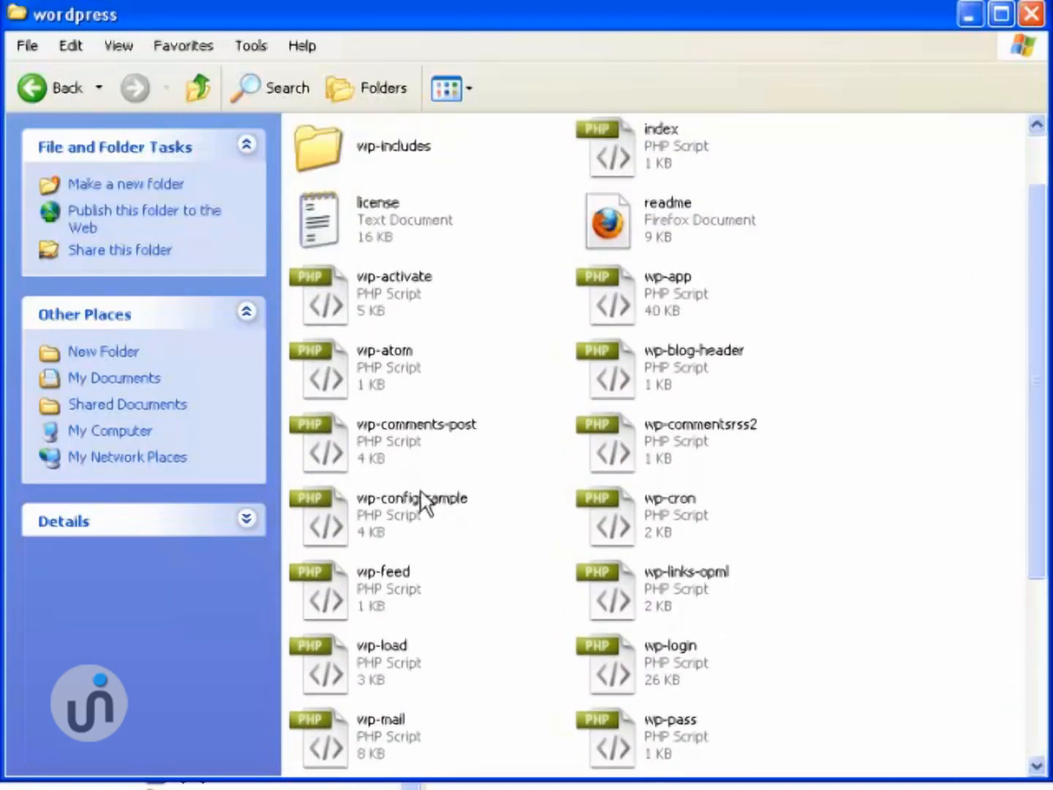
{"action": "left_click", "coordinate": [377, 499]}
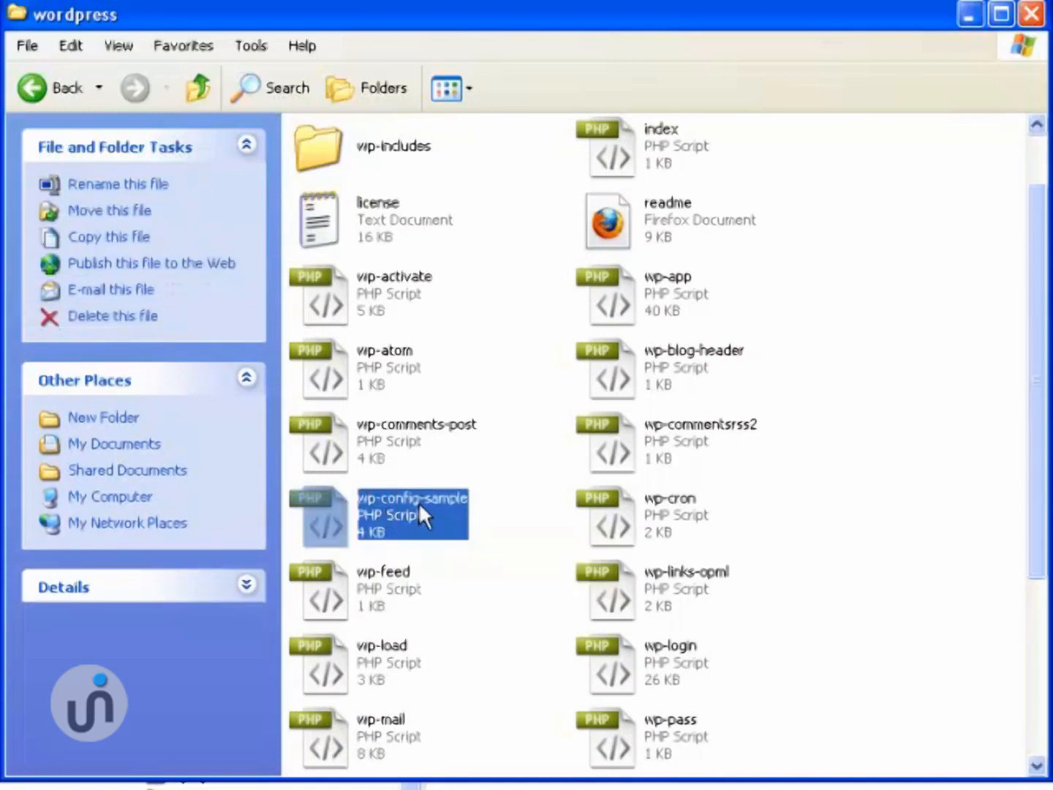
{"action": "left_click", "coordinate": [423, 502]}
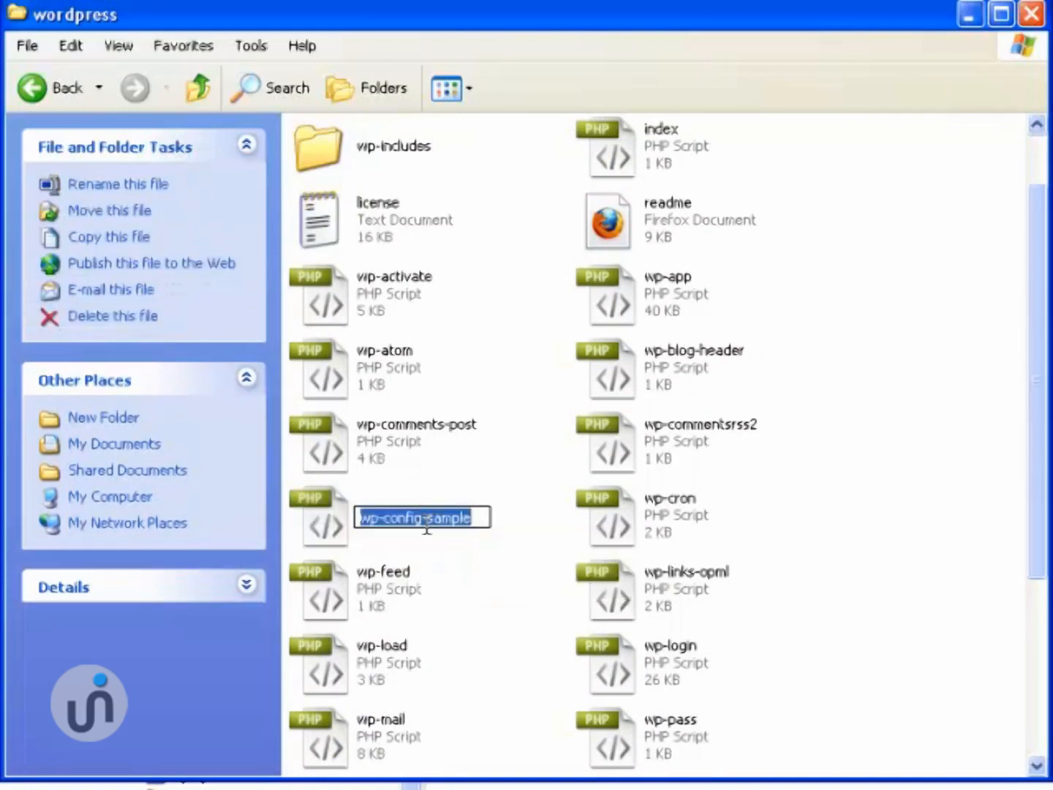
{"action": "left_click", "coordinate": [421, 516]}
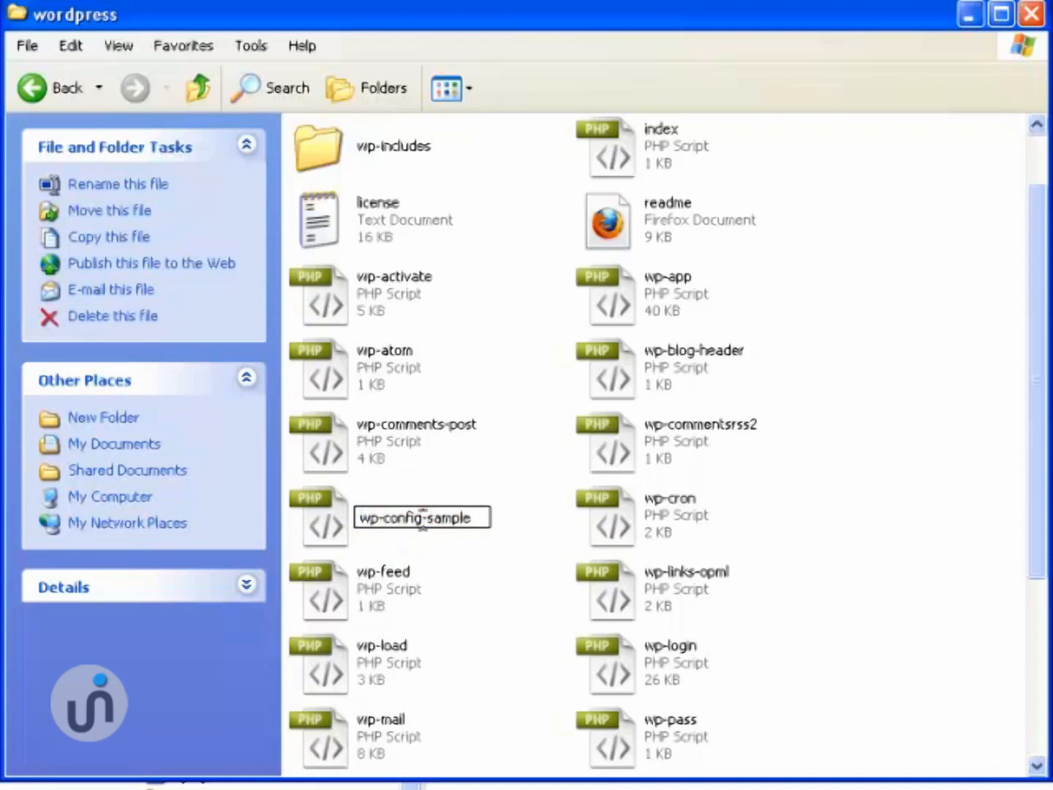
{"action": "left_click_drag", "start_coordinate": [423, 517], "coordinate": [476, 520]}
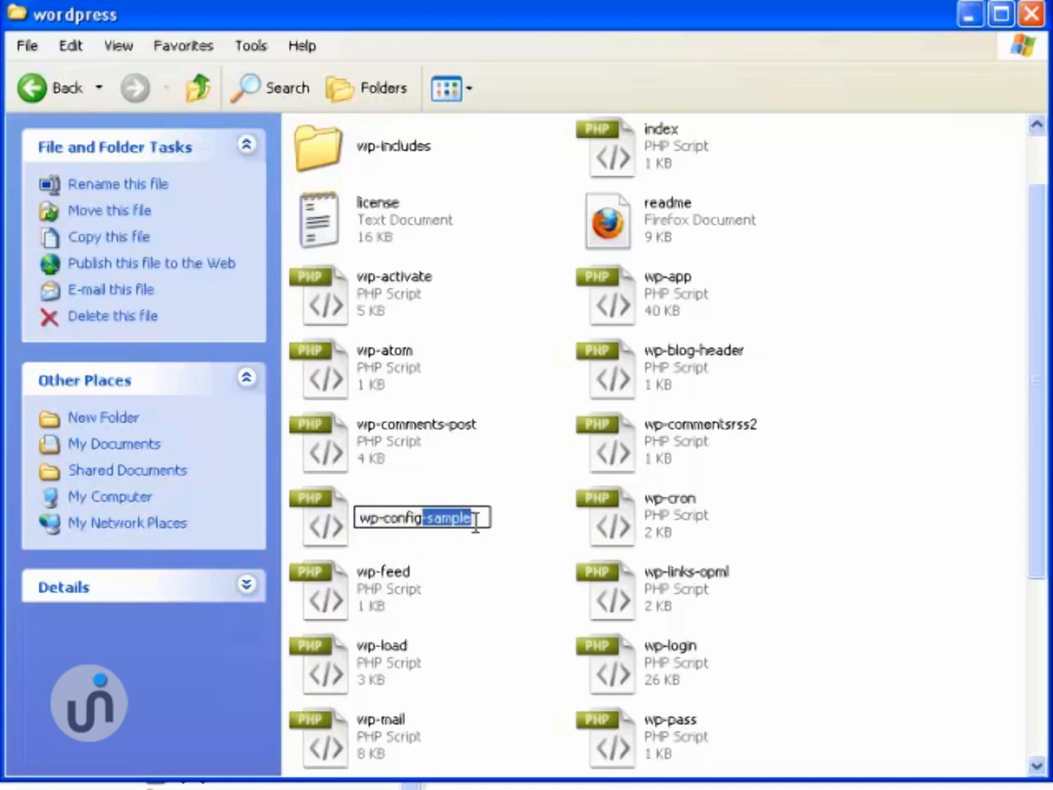
{"action": "key", "text": "Delete"}
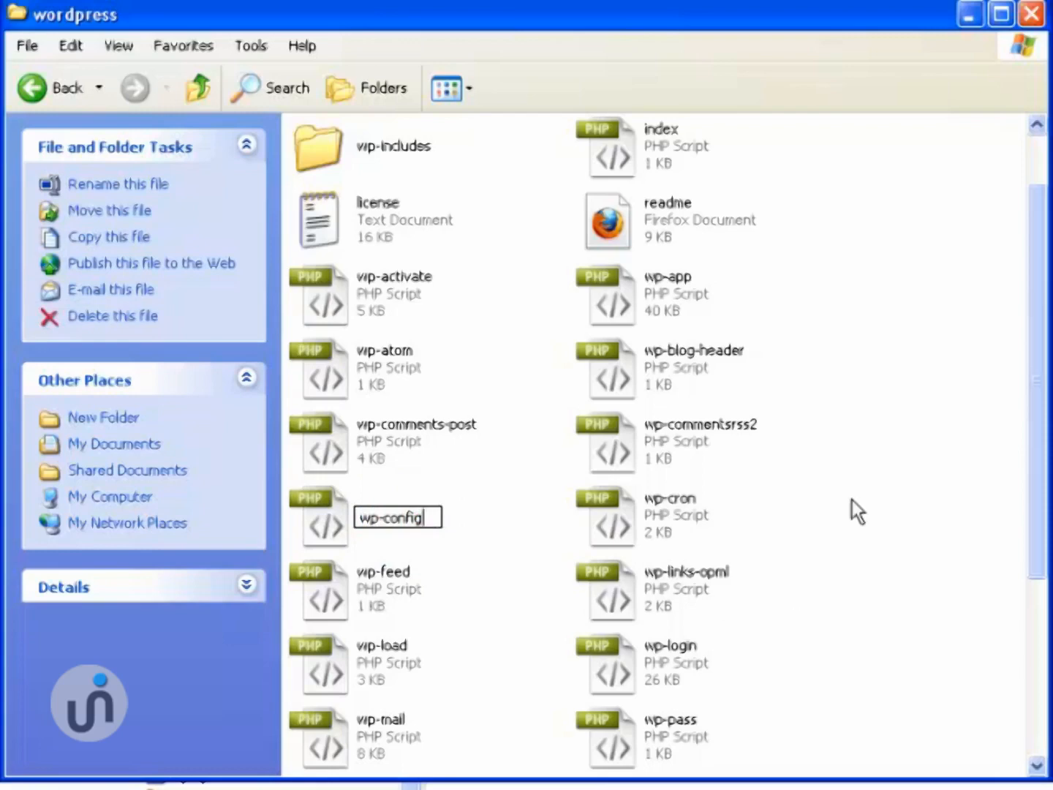
{"action": "left_click", "coordinate": [684, 692]}
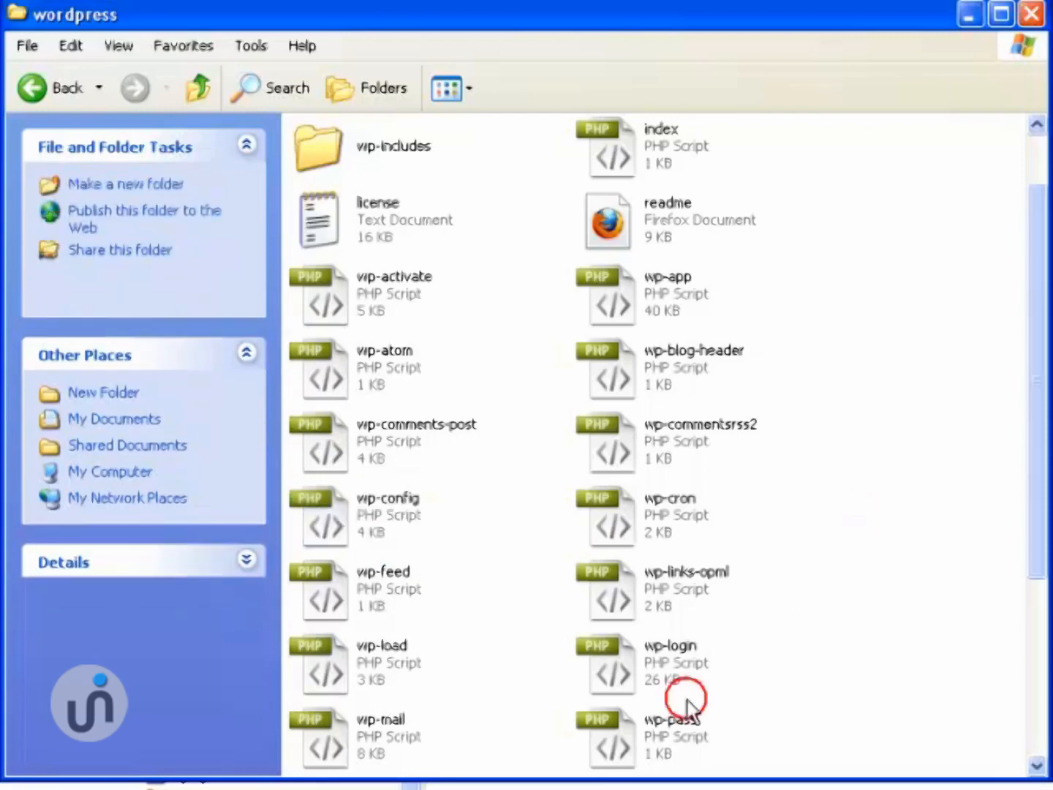
- Reselect wp-config and cancel an accidental rename, keeping the name wp-config
{"action": "right_click", "coordinate": [401, 516]}
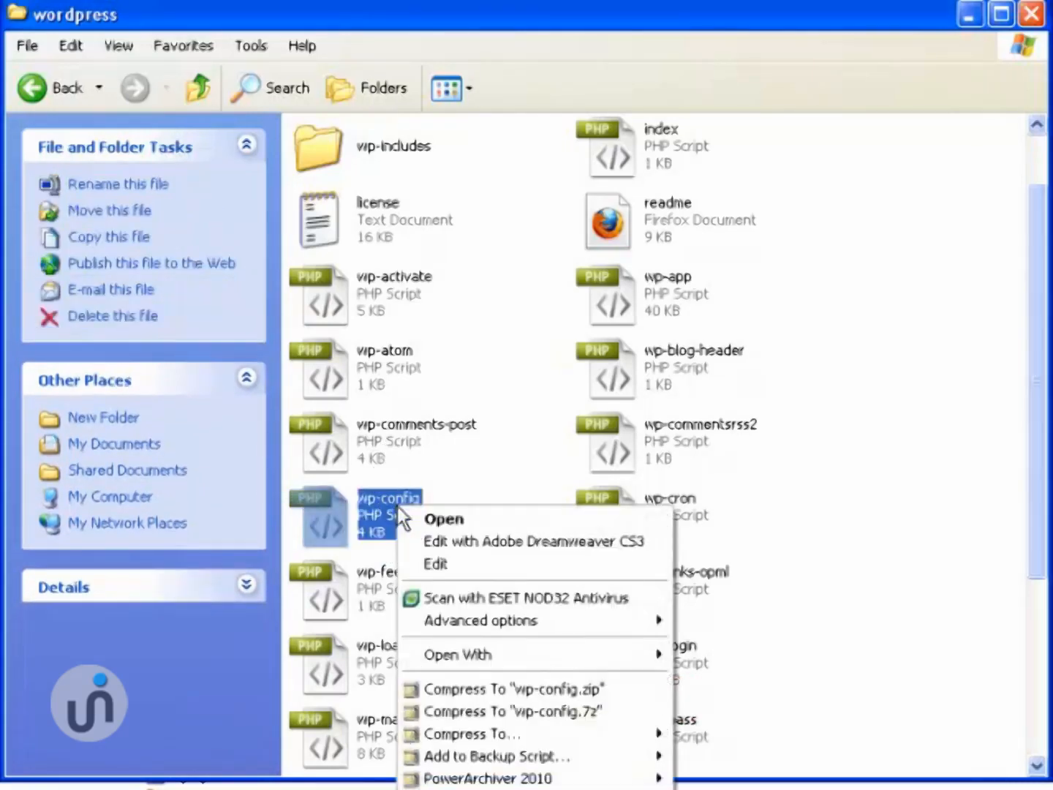
{"action": "left_click", "coordinate": [816, 496]}
{"action": "left_click", "coordinate": [407, 499]}
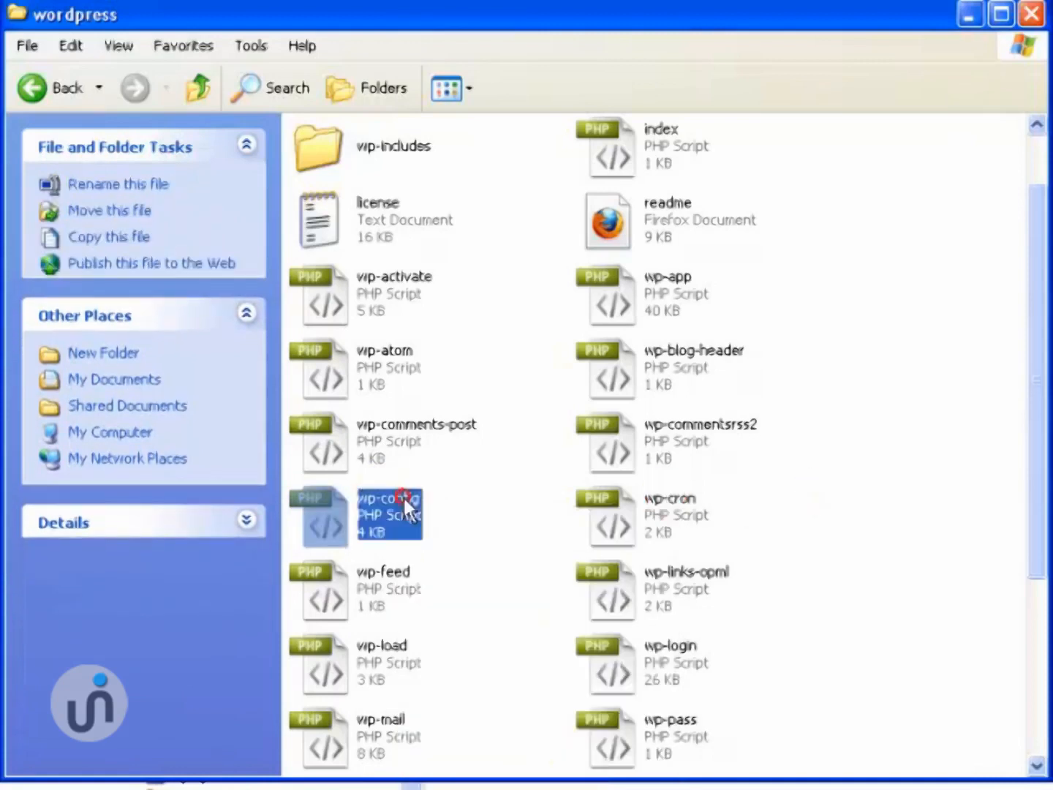
{"action": "left_click", "coordinate": [409, 499]}
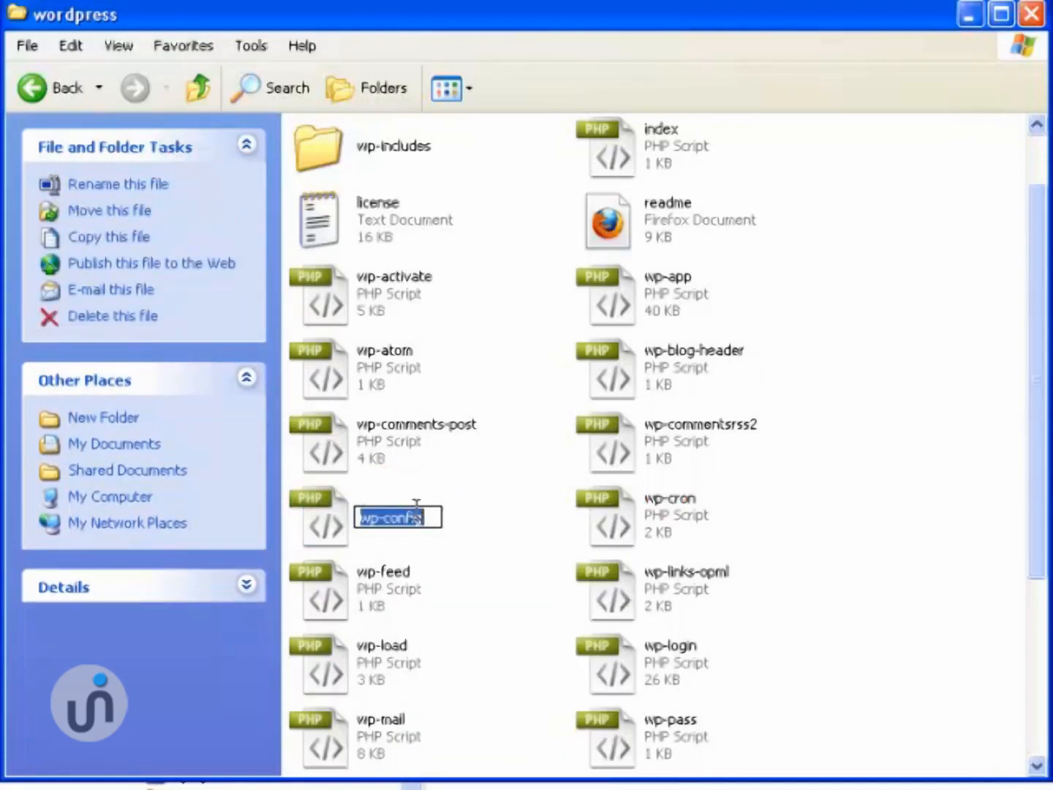
{"action": "left_click", "coordinate": [826, 525]}
- Open wp-config in Notepad using Open With
{"action": "right_click", "coordinate": [364, 508]}
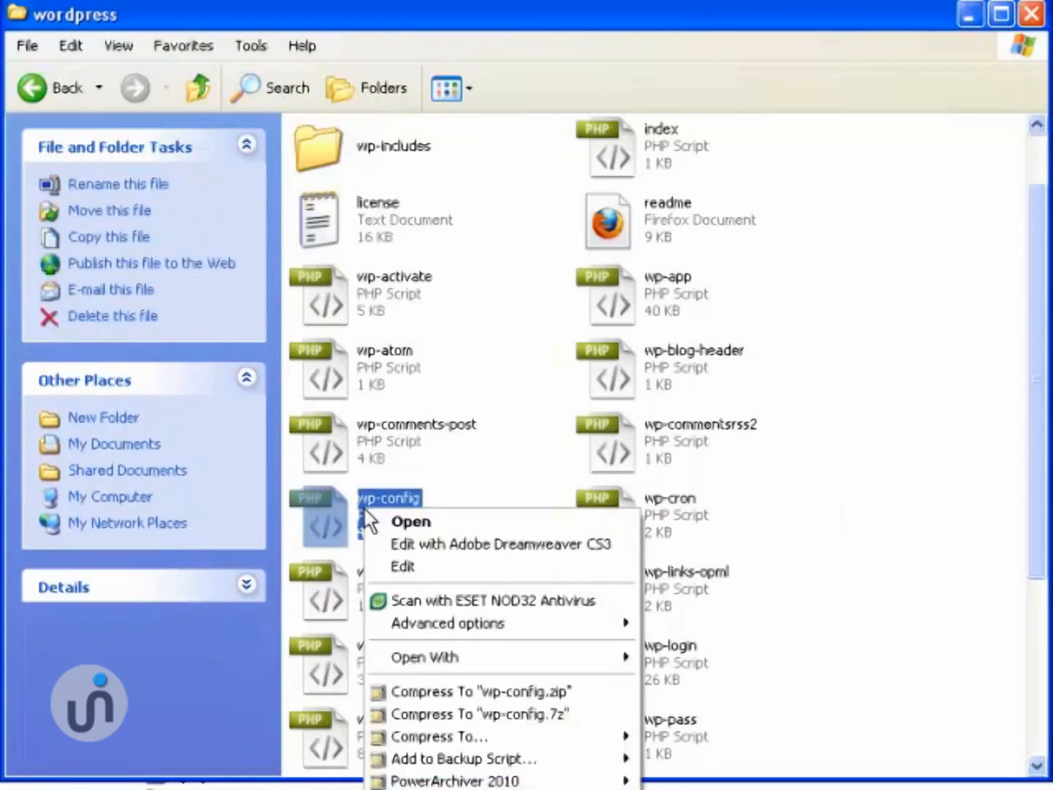
{"action": "mouse_move", "coordinate": [461, 661]}
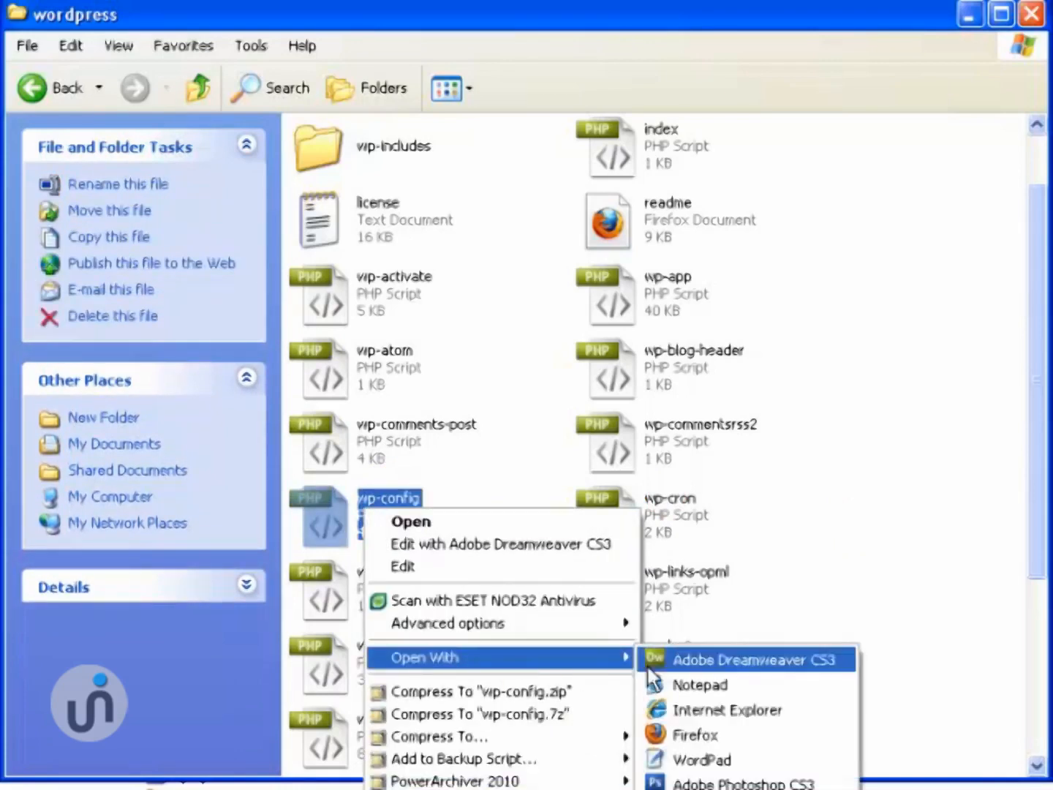
{"action": "left_click", "coordinate": [681, 686]}
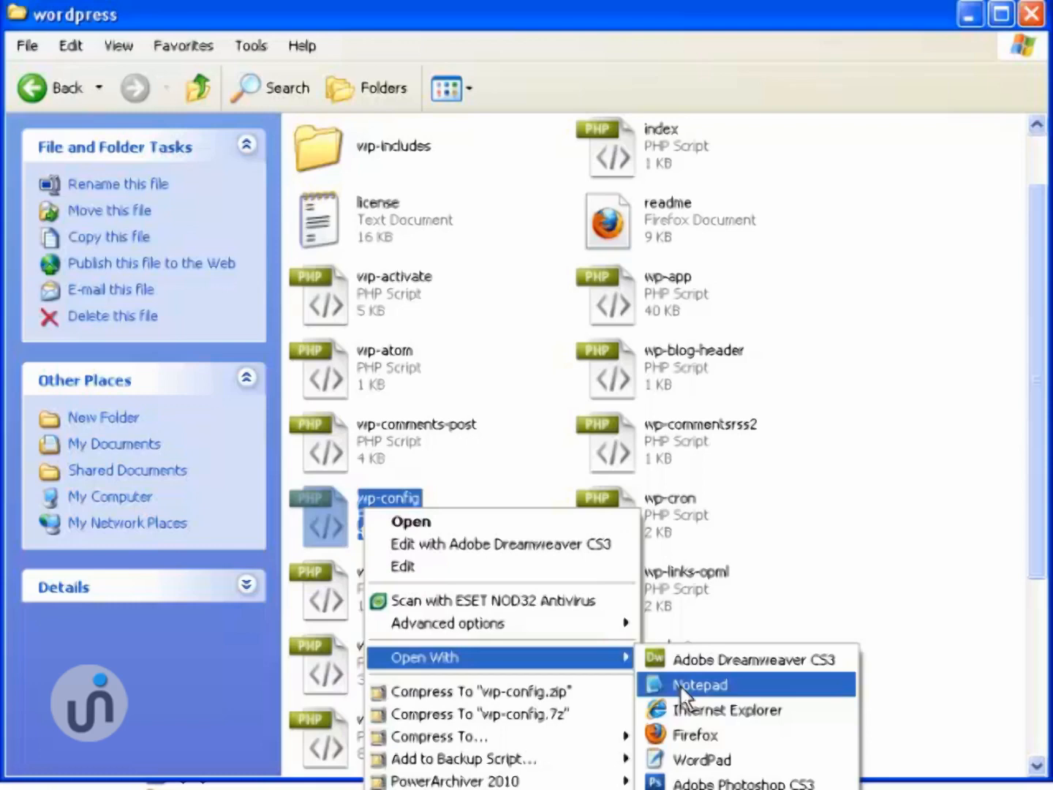
{"action": "left_click", "coordinate": [682, 687]}
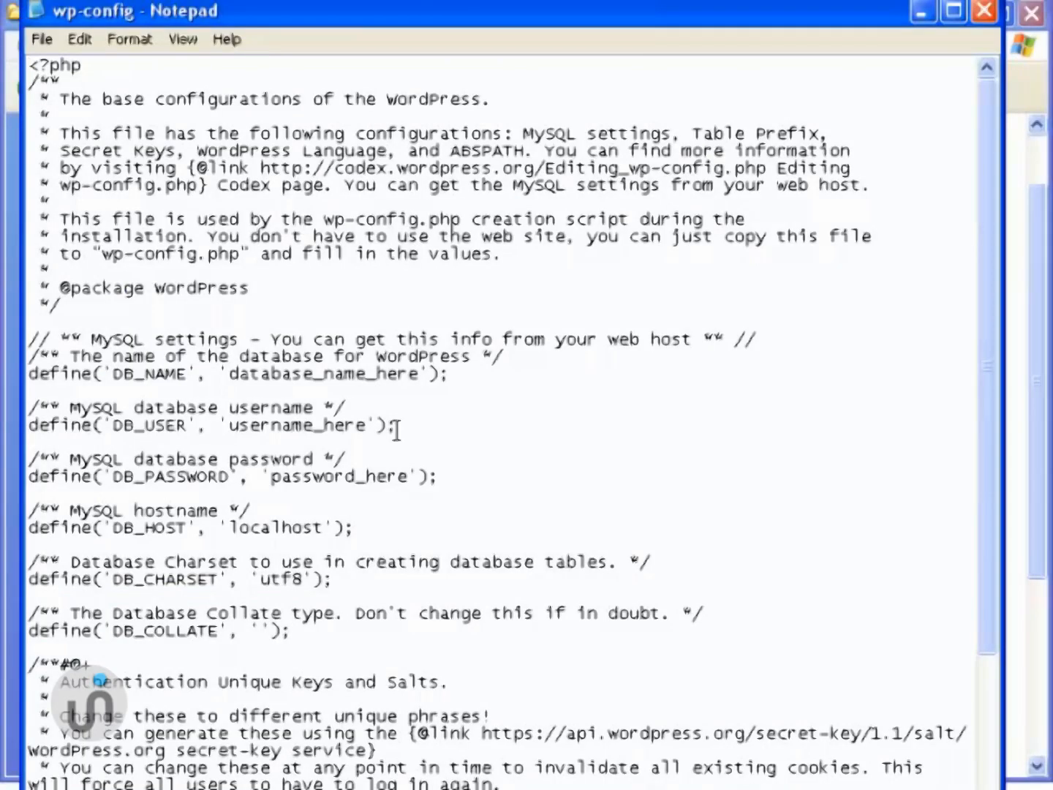
- Replace the database_name_here placeholder so DB_NAME reads actual_wordpress
{"action": "left_click", "coordinate": [228, 422]}
{"action": "left_click_drag", "start_coordinate": [230, 373], "coordinate": [419, 373]}
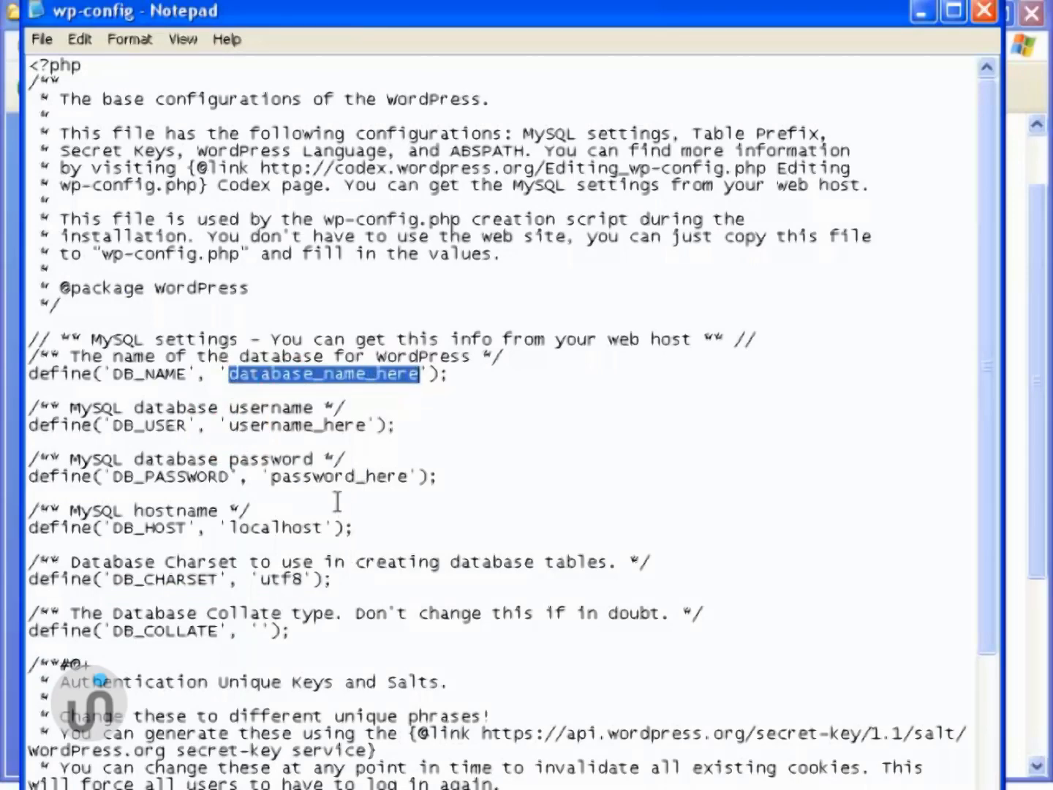
{"action": "type", "text": "ac"}
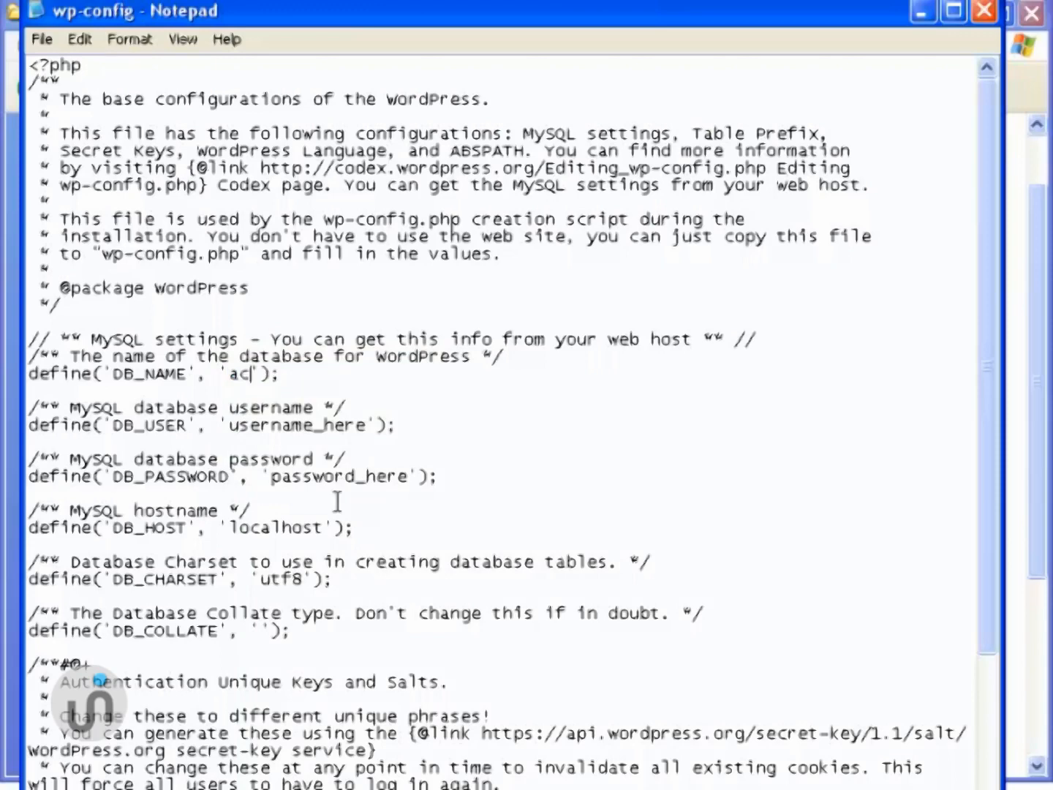
{"action": "type", "text": "tual_wordpress"}
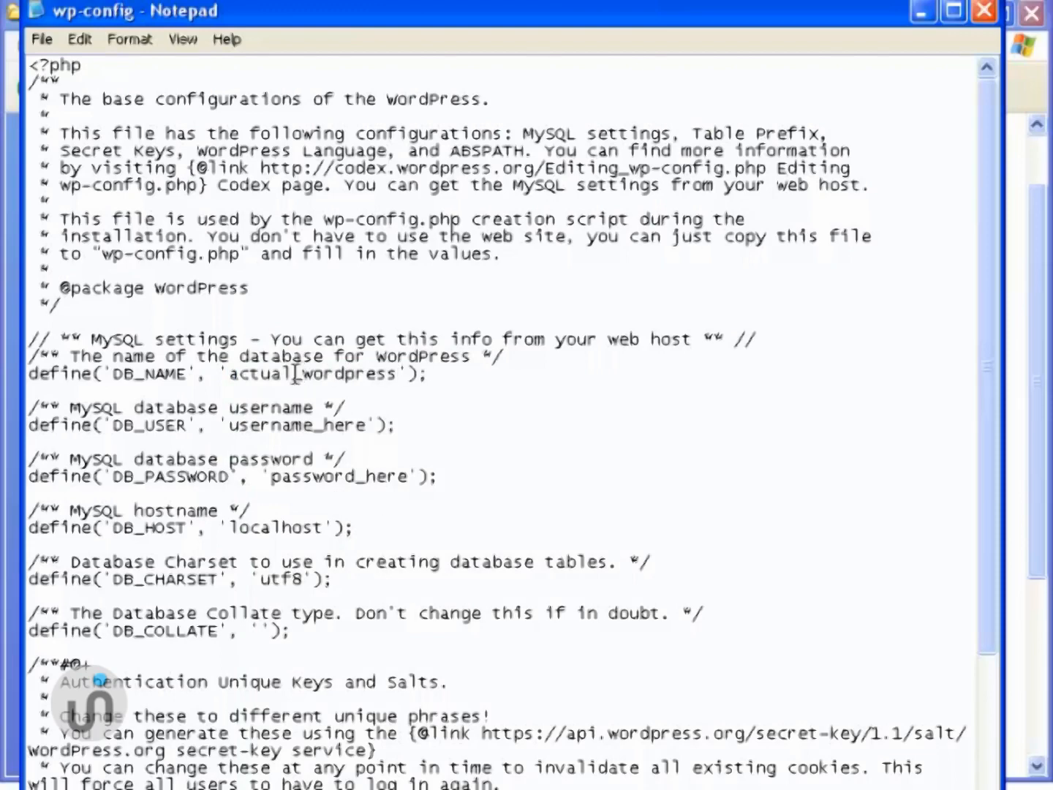
{"action": "left_click_drag", "start_coordinate": [294, 374], "coordinate": [231, 372]}
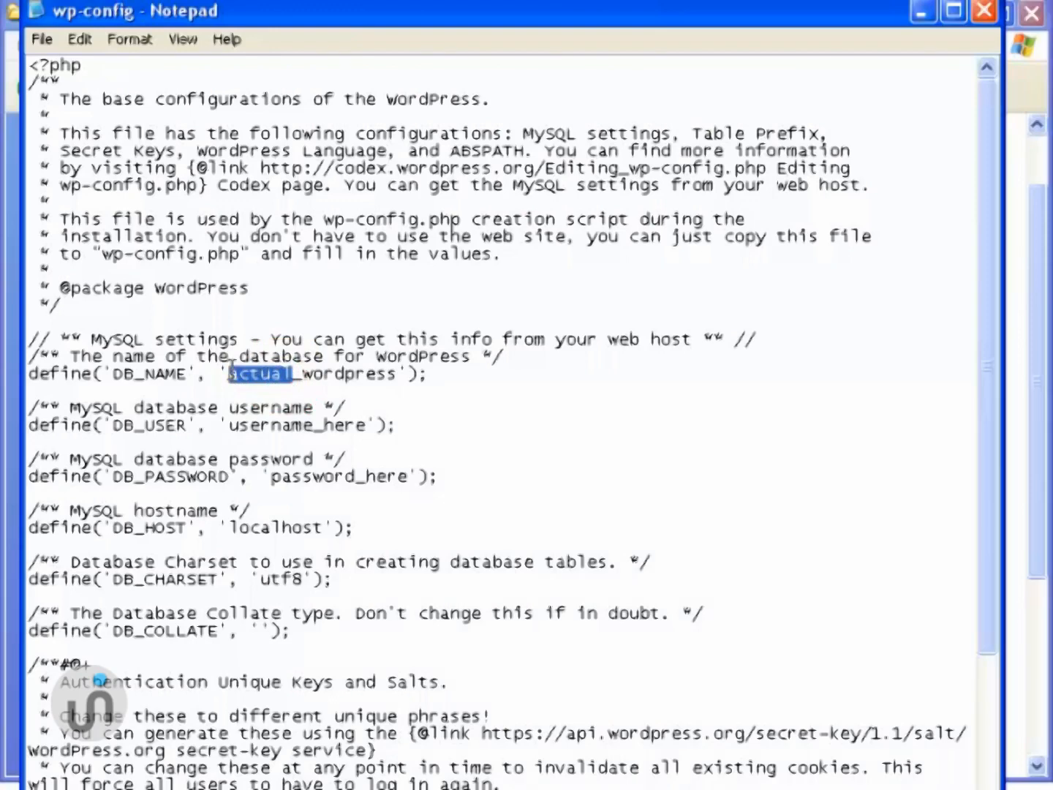
{"action": "left_click", "coordinate": [302, 378]}
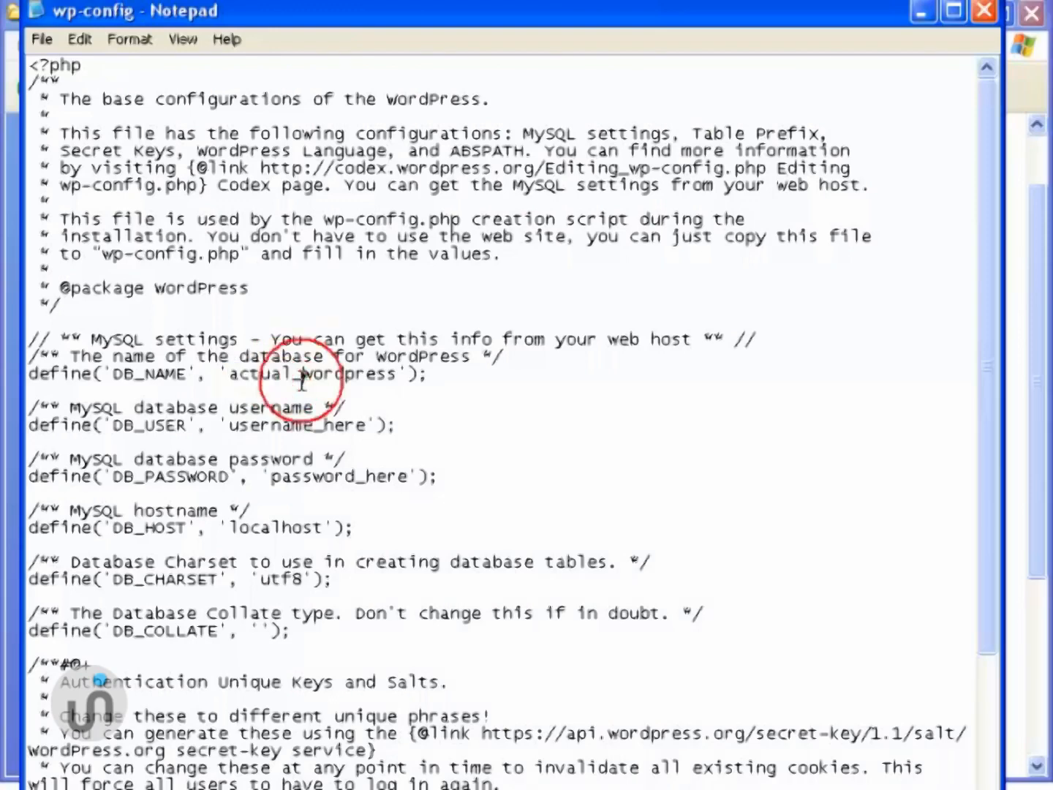
{"action": "left_click_drag", "start_coordinate": [302, 376], "coordinate": [294, 374]}
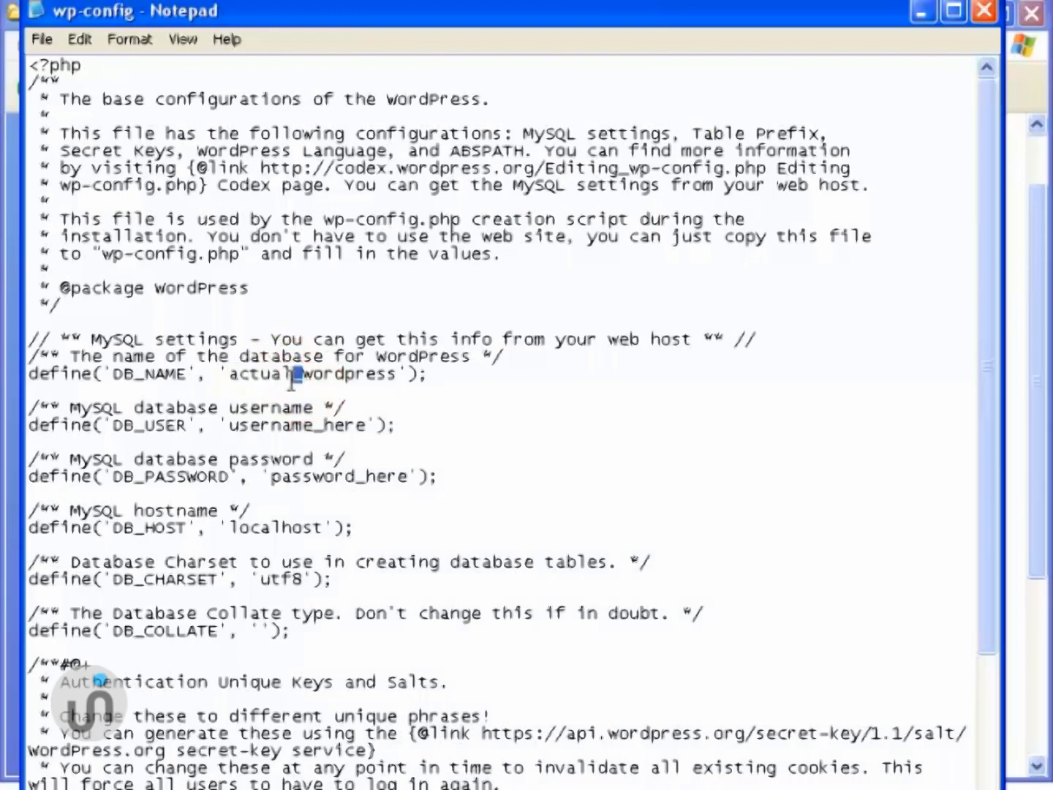
- Set DB_USER to actual_admin and enter the database password in DB_PASSWORD
{"action": "left_click", "coordinate": [312, 426]}
{"action": "left_click_drag", "start_coordinate": [313, 424], "coordinate": [233, 428]}
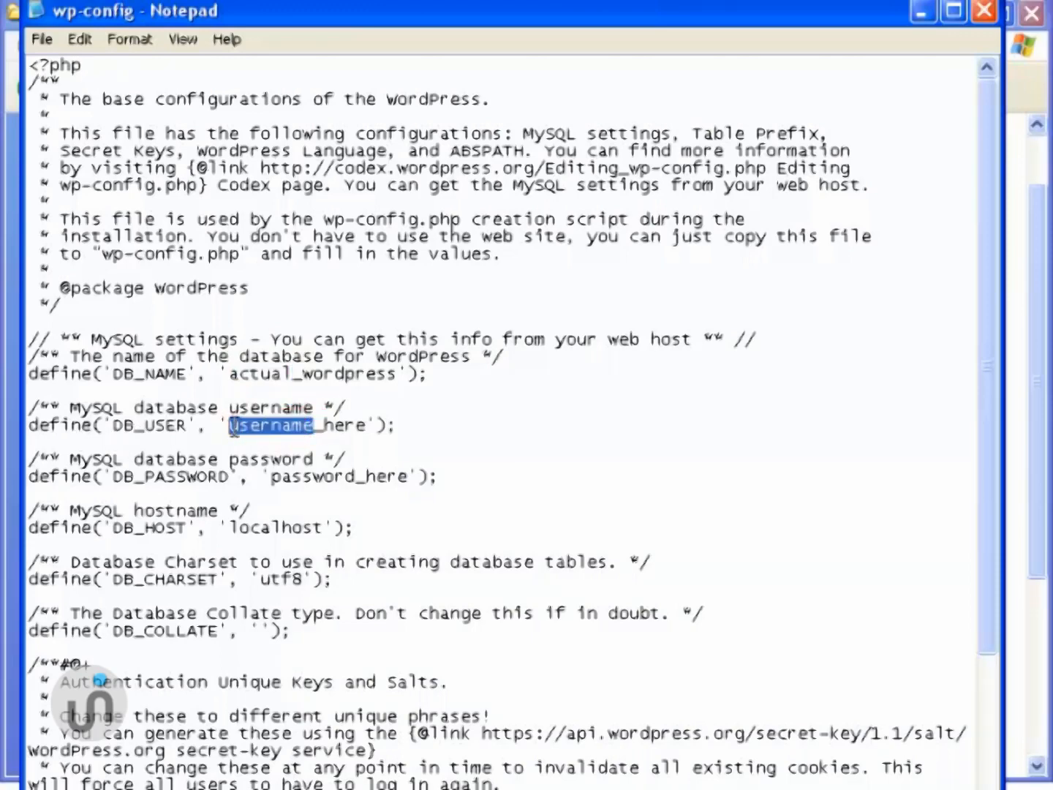
{"action": "type", "text": "actual"}
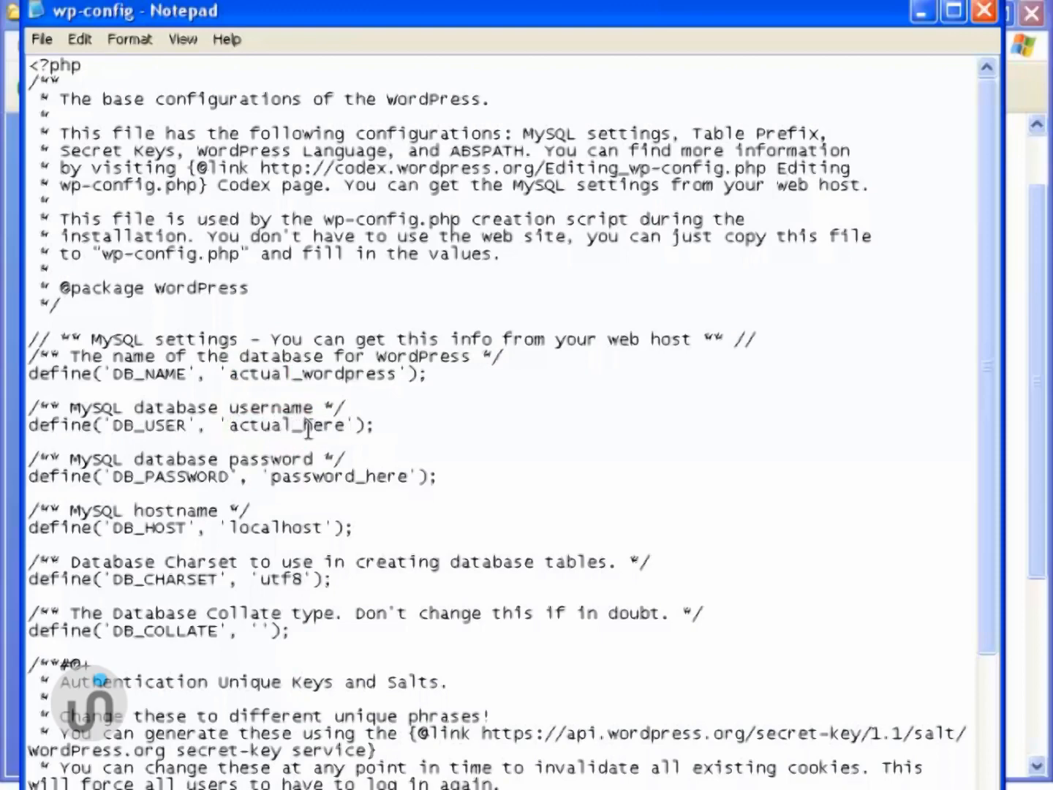
{"action": "left_click_drag", "start_coordinate": [306, 428], "coordinate": [346, 426]}
{"action": "type", "text": "admin"}
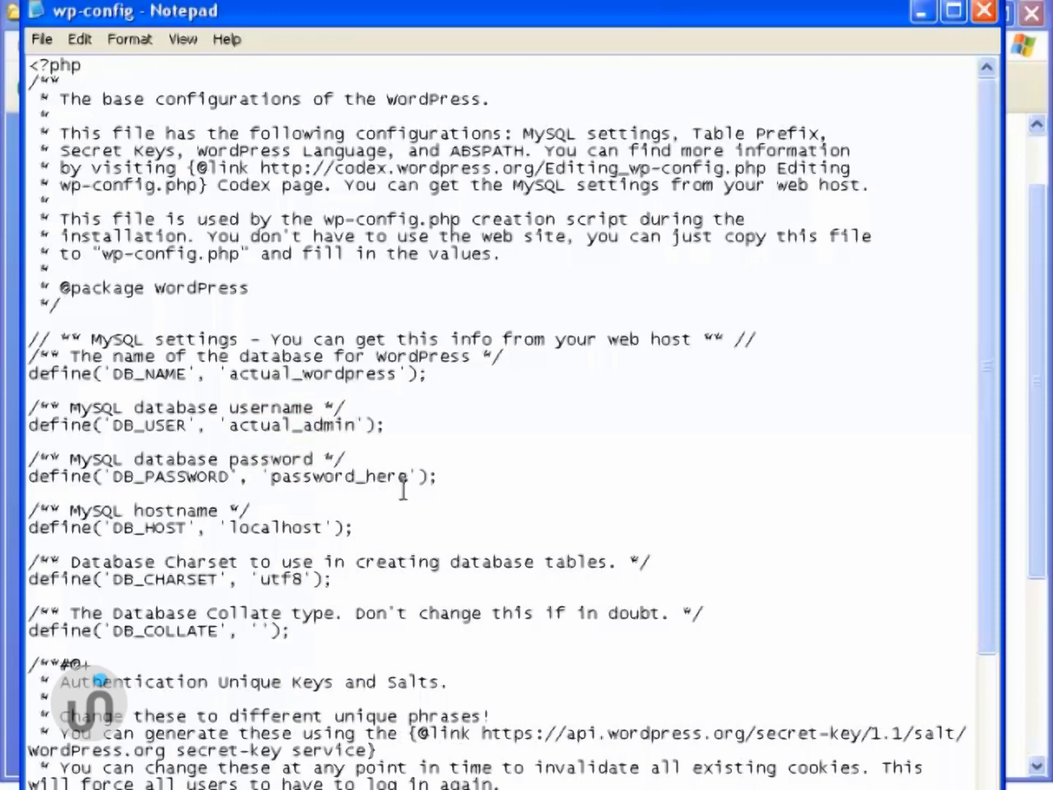
{"action": "left_click_drag", "start_coordinate": [406, 478], "coordinate": [270, 478]}
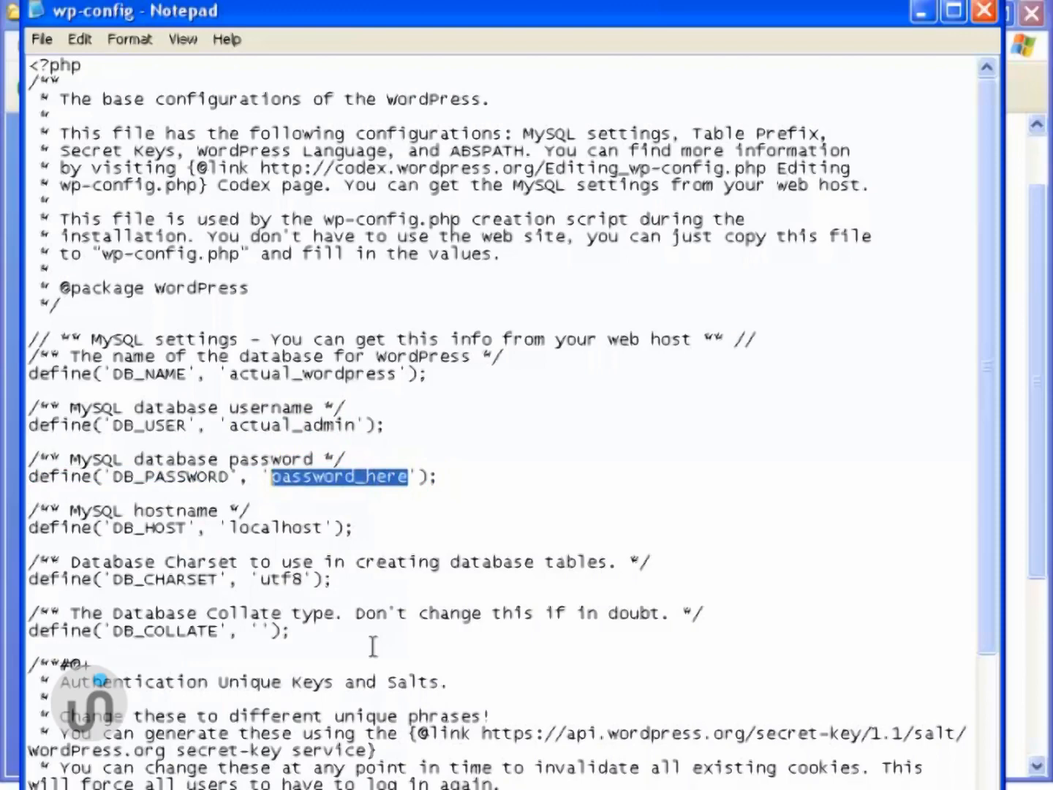
{"action": "type", "text": "admin123"}
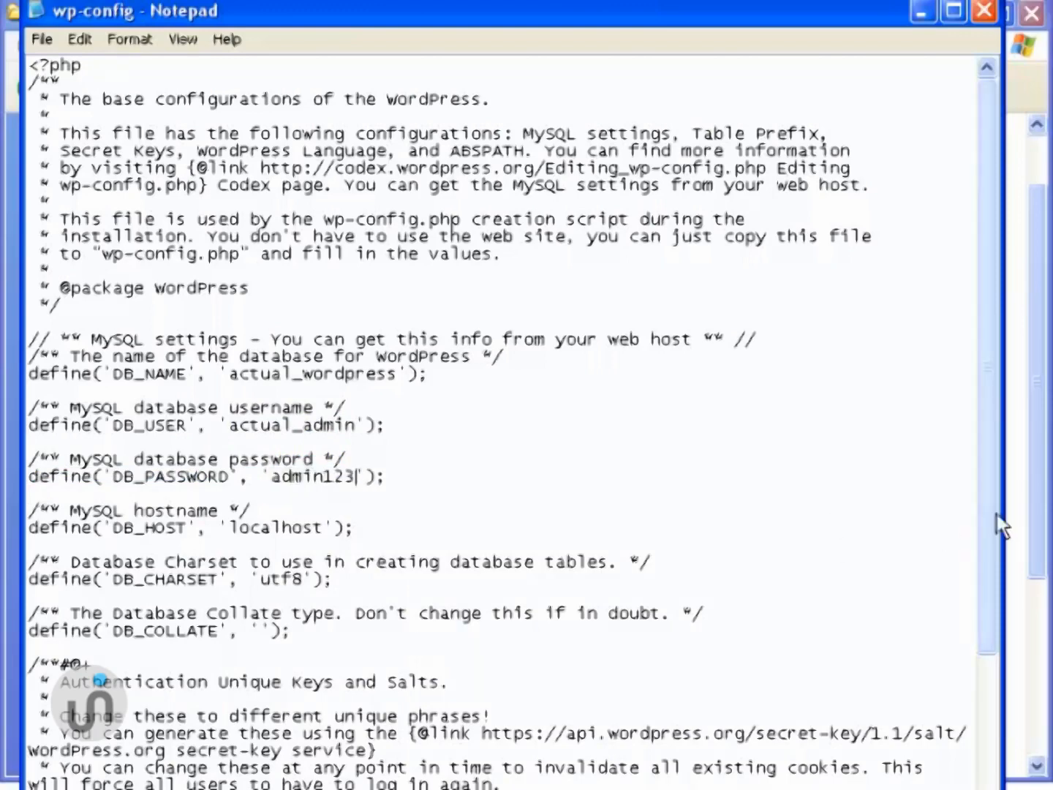
{"action": "left_click_drag", "start_coordinate": [992, 517], "coordinate": [983, 596]}
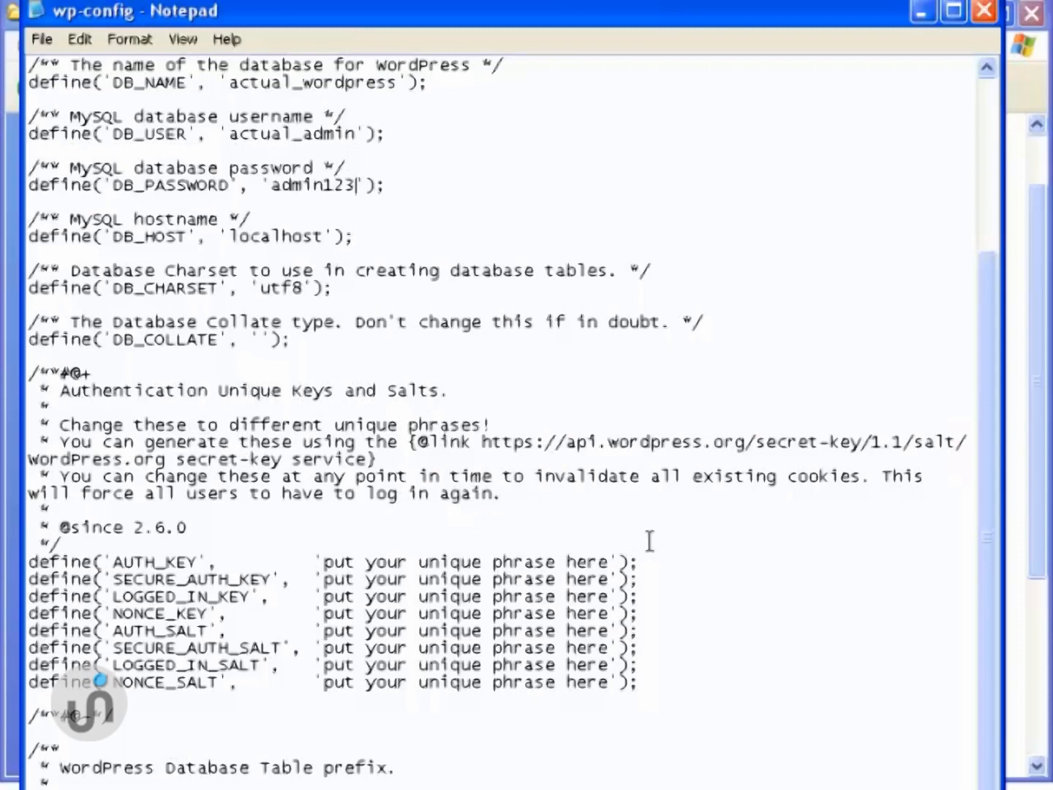
- Copy the api.wordpress.org secret-key URL from wp-config and load it in the browser
{"action": "left_click", "coordinate": [485, 441]}
{"action": "left_click_drag", "start_coordinate": [484, 442], "coordinate": [967, 443]}
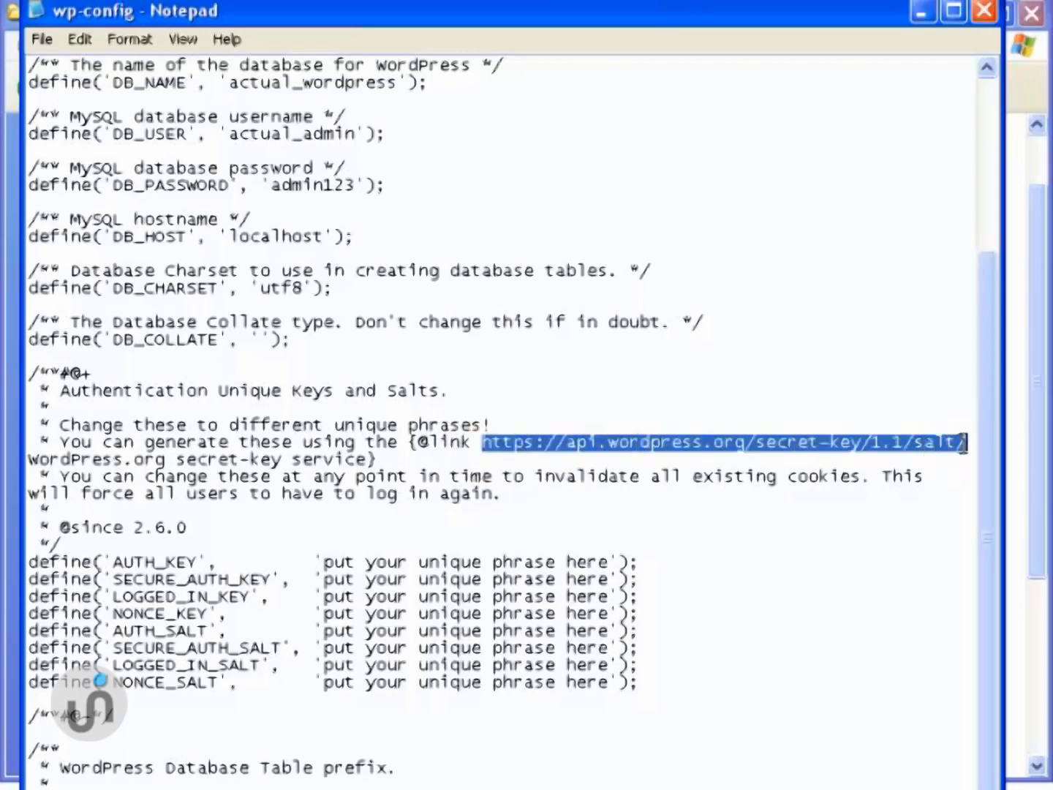
{"action": "right_click", "coordinate": [805, 445]}
{"action": "left_click", "coordinate": [832, 512]}
{"action": "key", "text": "alt+Tab"}
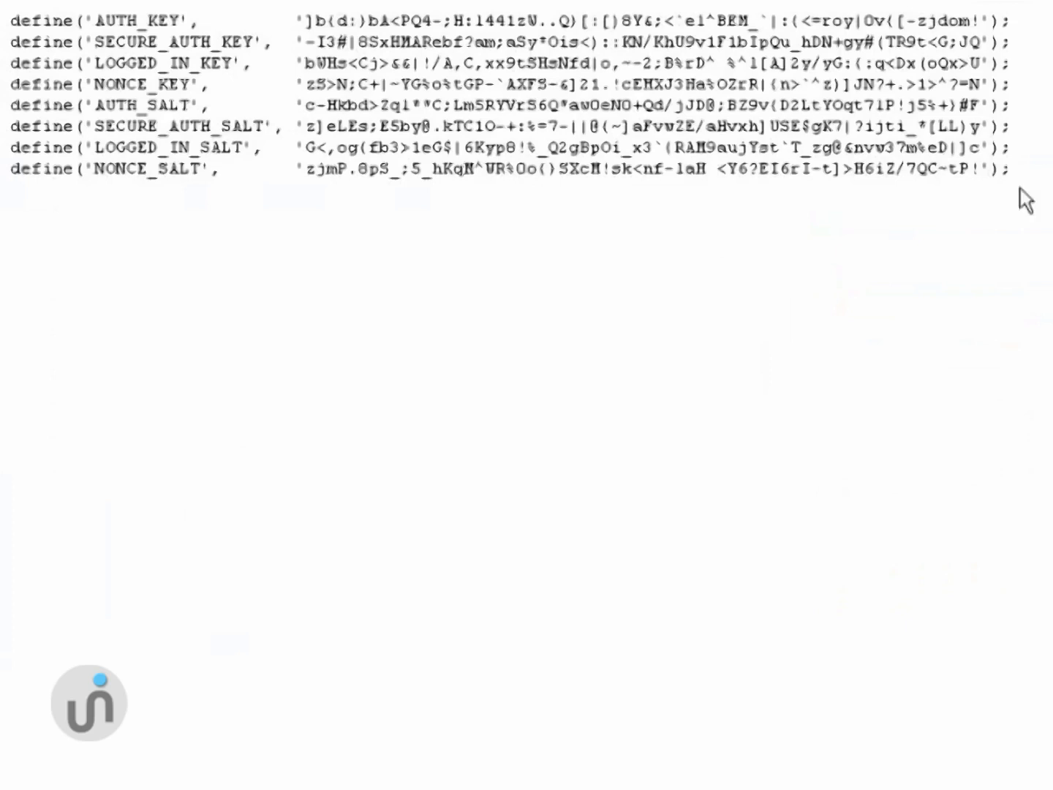
{"action": "left_click", "coordinate": [10, 24]}
- Copy the eight generated key and salt define lines from the browser page
{"action": "left_click_drag", "start_coordinate": [9, 25], "coordinate": [1028, 198]}
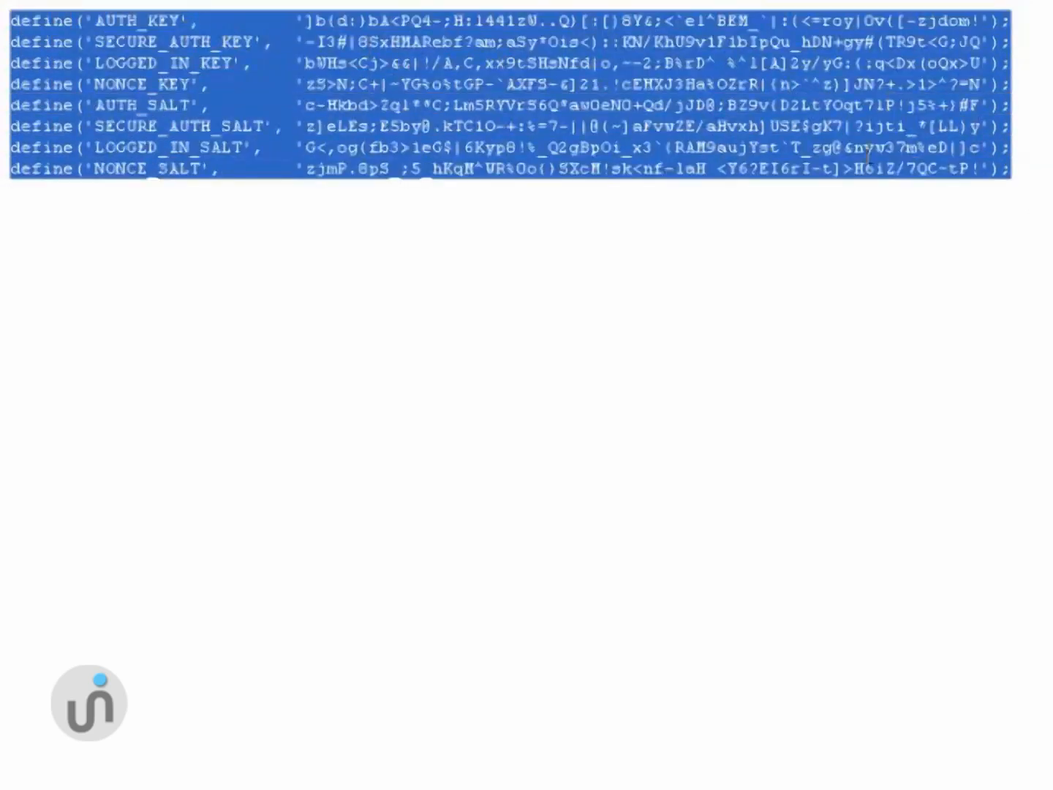
{"action": "right_click", "coordinate": [518, 144]}
{"action": "left_click", "coordinate": [543, 165]}
- Replace wp-config's eight placeholder key and salt lines with the generated ones and save
{"action": "key", "text": "alt+Tab"}
{"action": "left_click", "coordinate": [521, 530]}
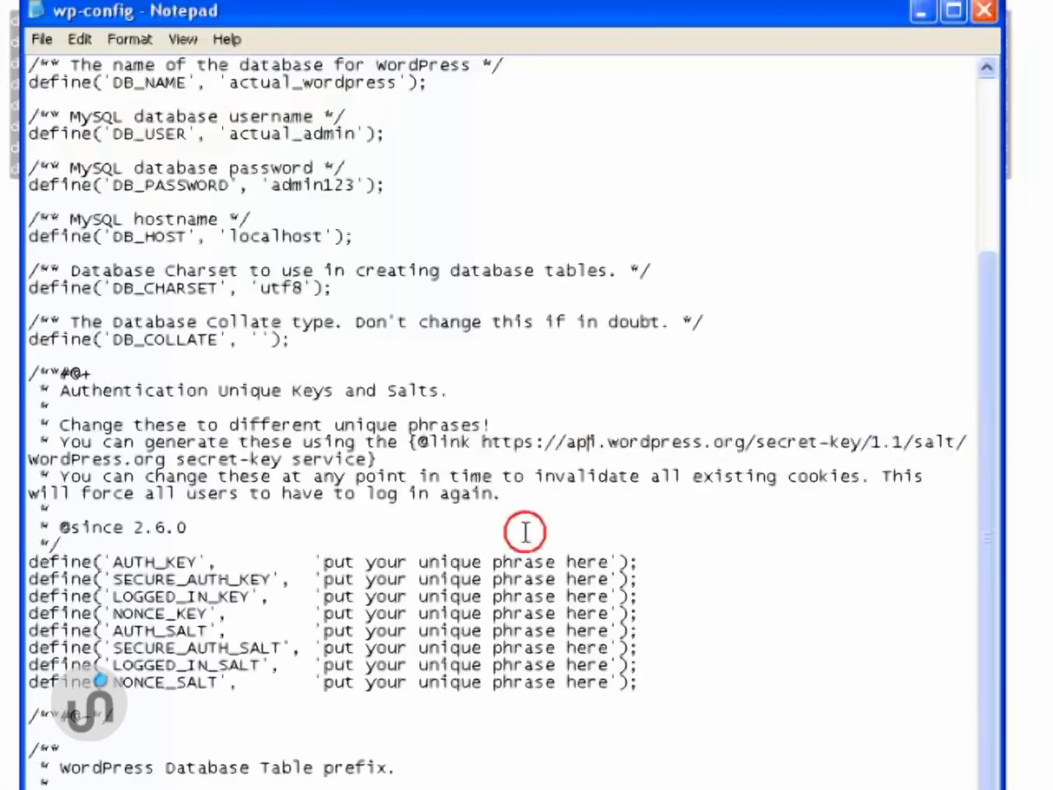
{"action": "left_click_drag", "start_coordinate": [999, 604], "coordinate": [974, 701]}
{"action": "left_click_drag", "start_coordinate": [639, 477], "coordinate": [22, 357]}
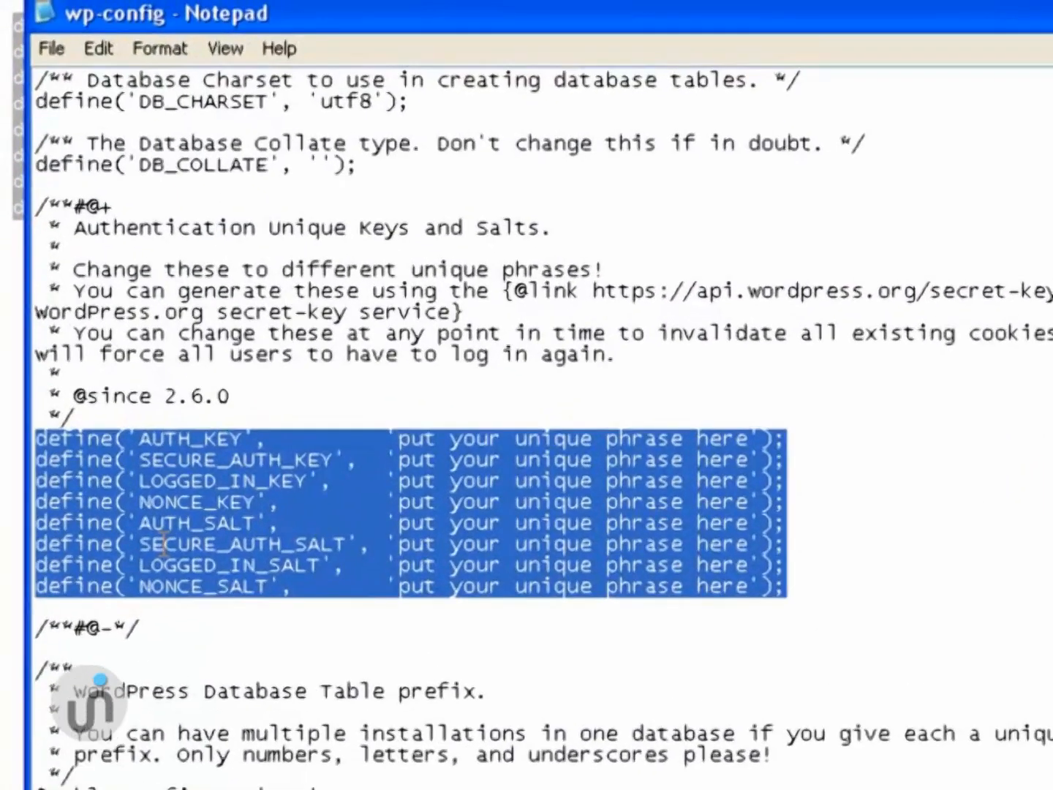
{"action": "key", "text": "Delete"}
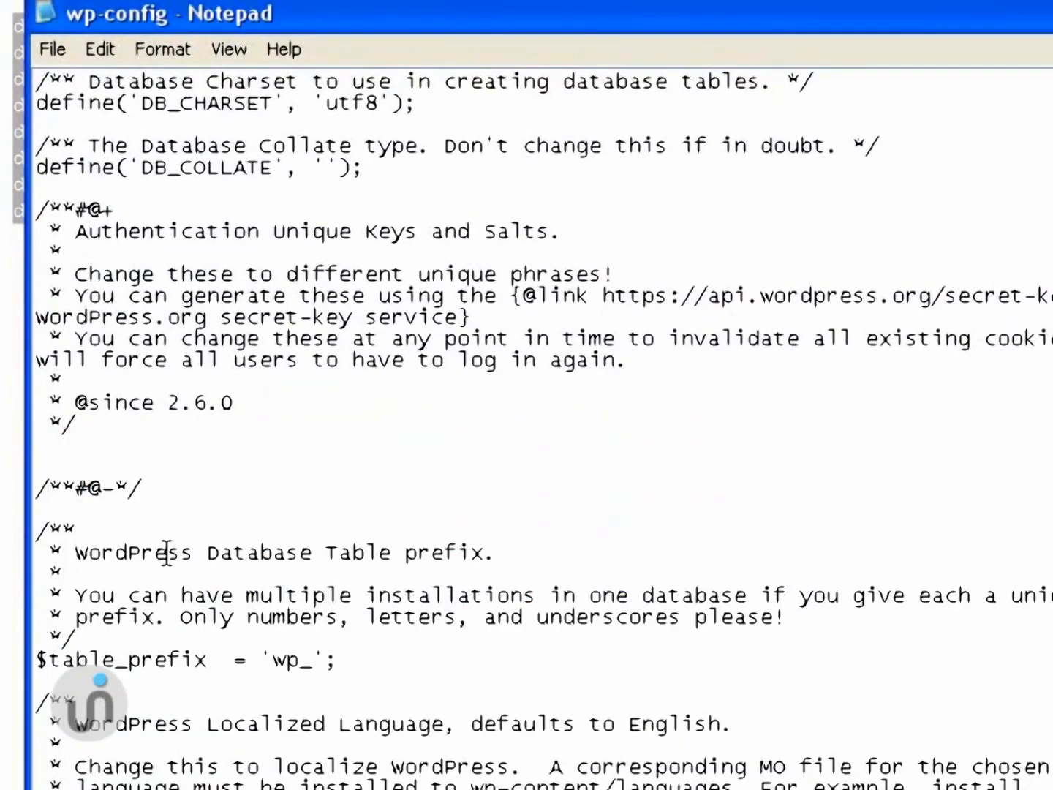
{"action": "right_click", "coordinate": [43, 443]}
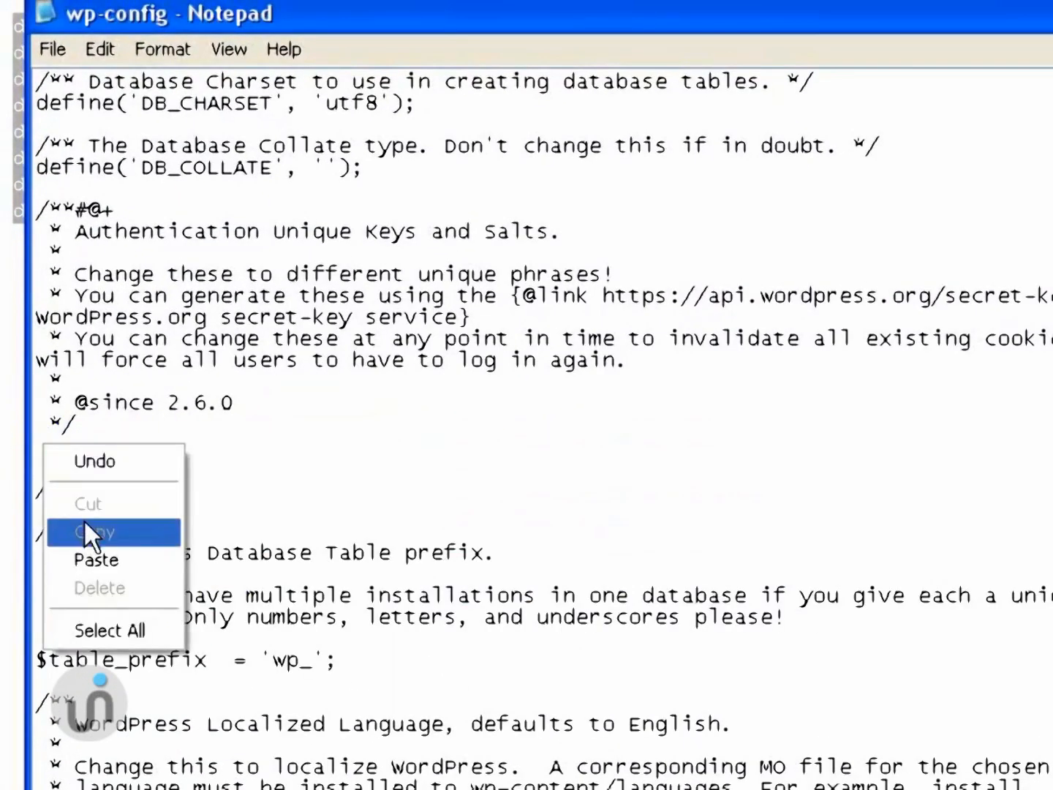
{"action": "left_click", "coordinate": [89, 562]}
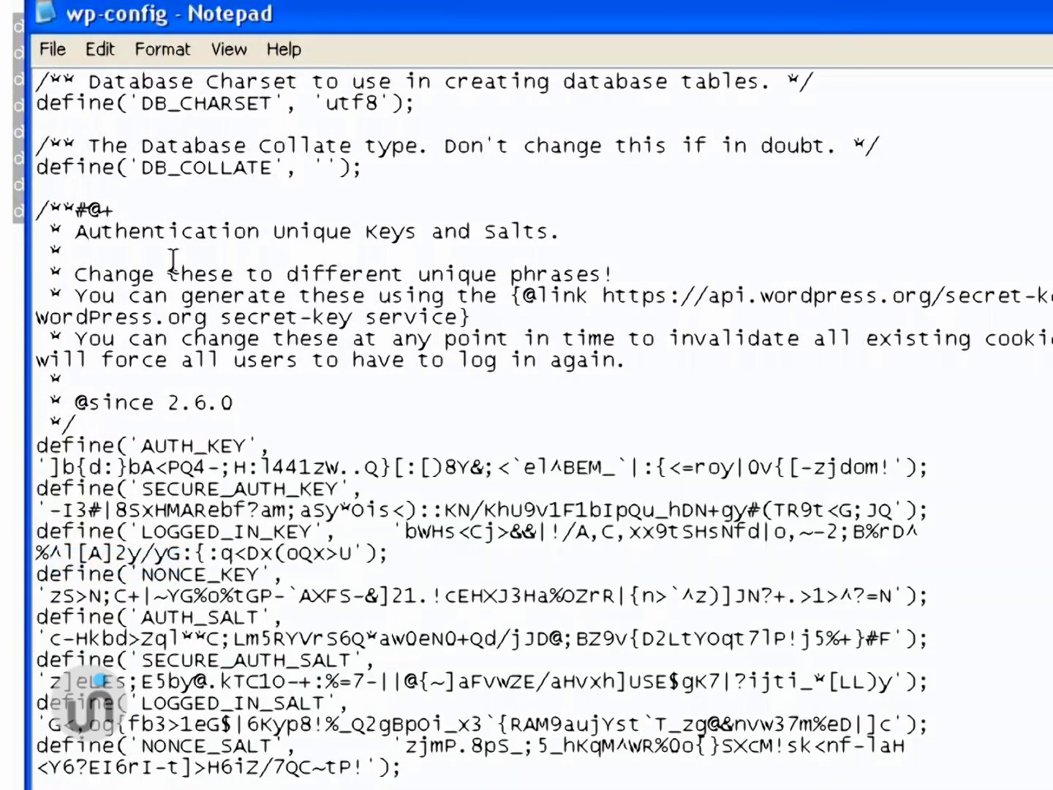
{"action": "left_click", "coordinate": [49, 51]}
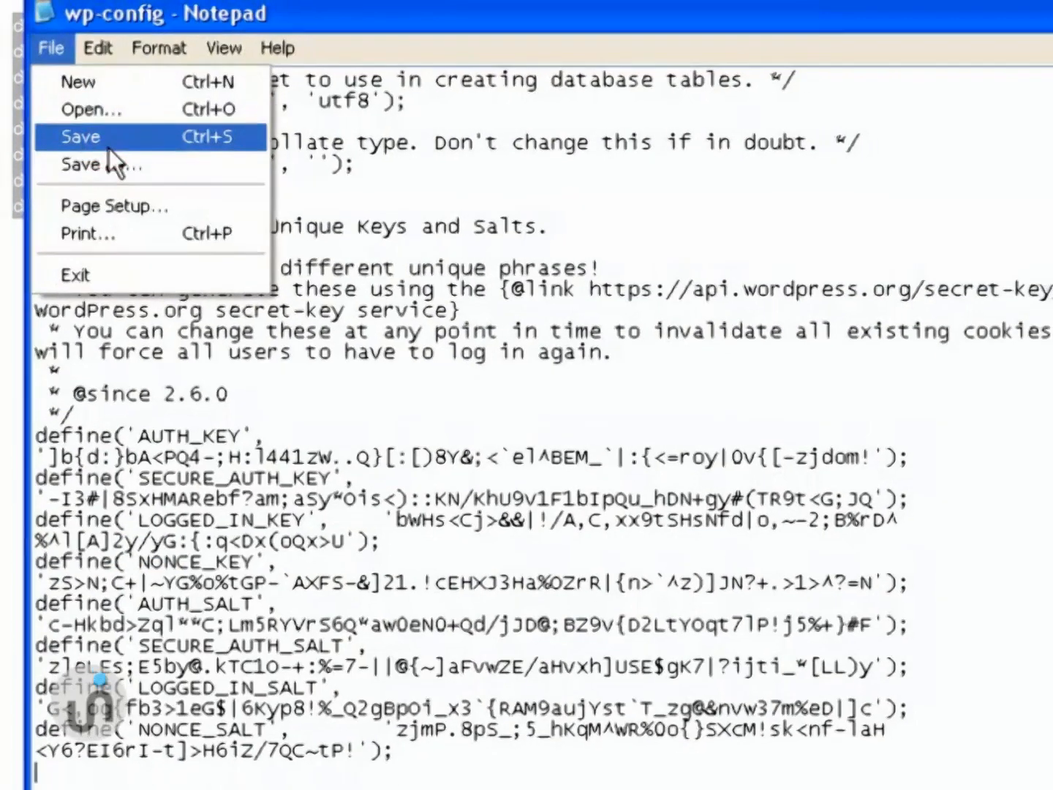
{"action": "left_click", "coordinate": [108, 147]}
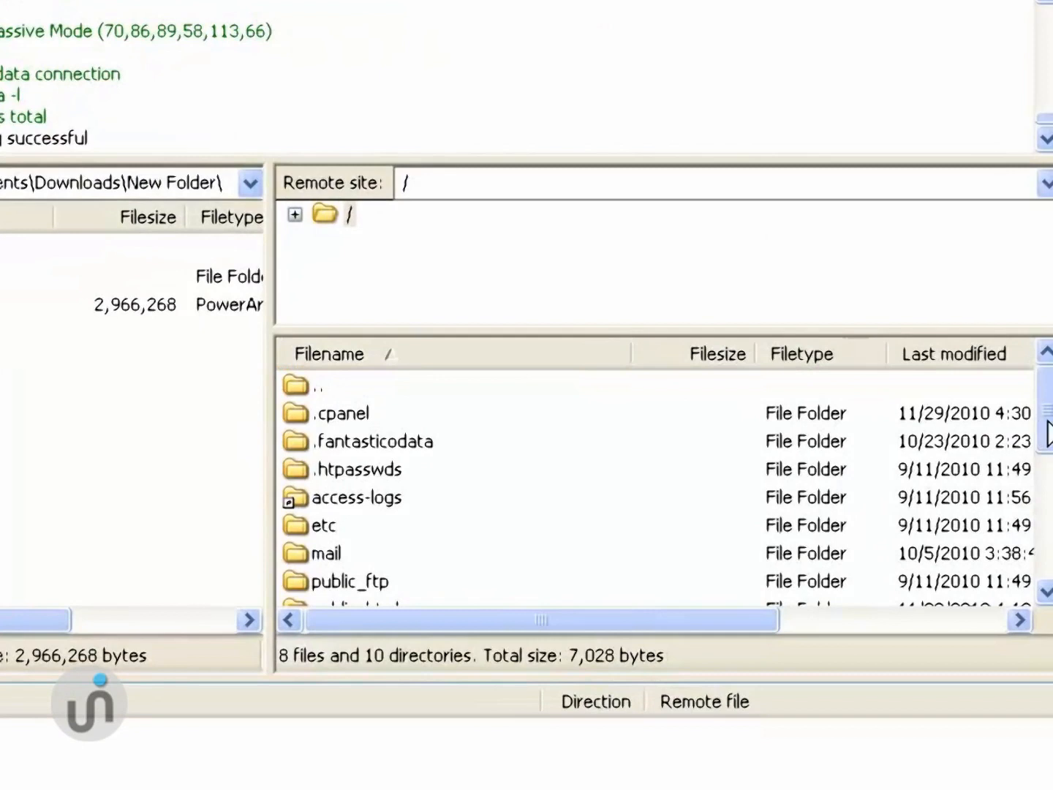
- Scroll the remote server listing and open the public_html folder
{"action": "left_click_drag", "start_coordinate": [1044, 420], "coordinate": [1043, 471]}
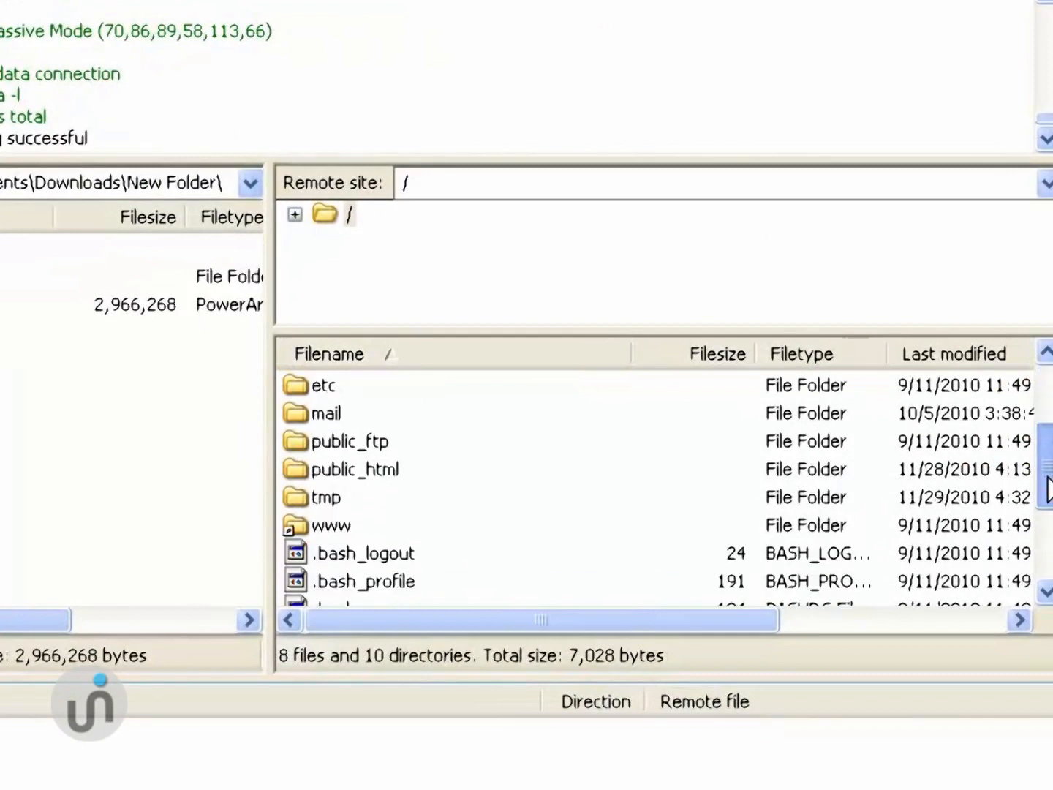
{"action": "left_click", "coordinate": [337, 524]}
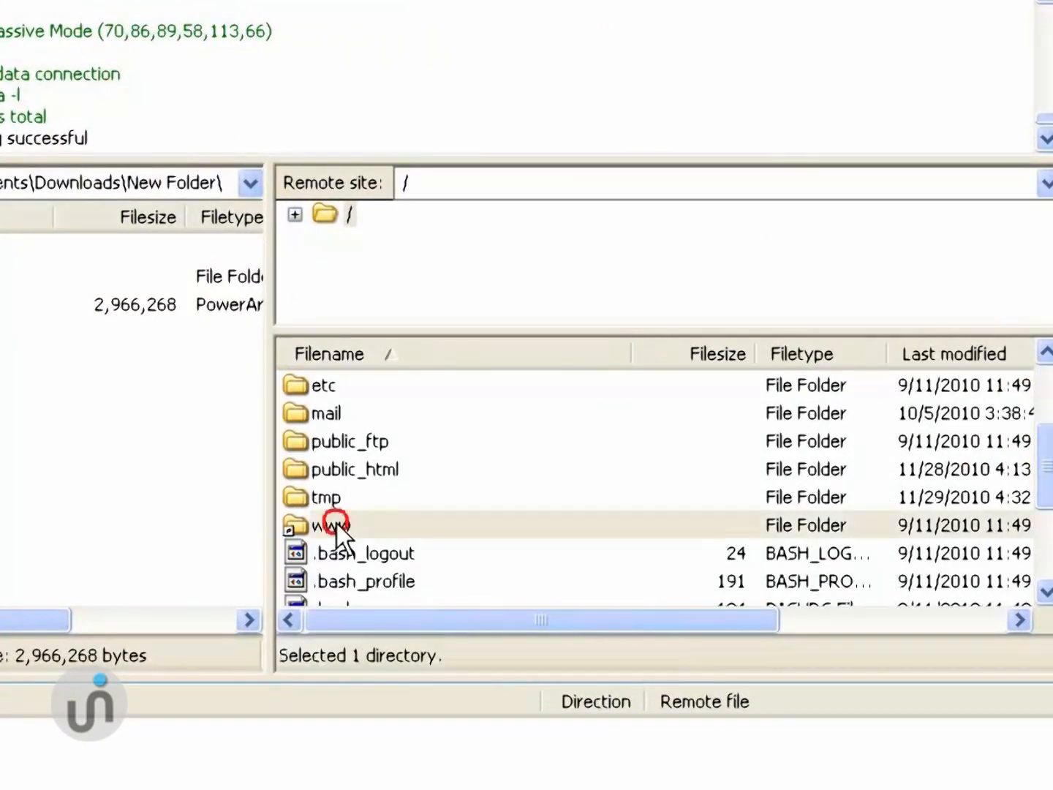
{"action": "double_click", "coordinate": [365, 471]}
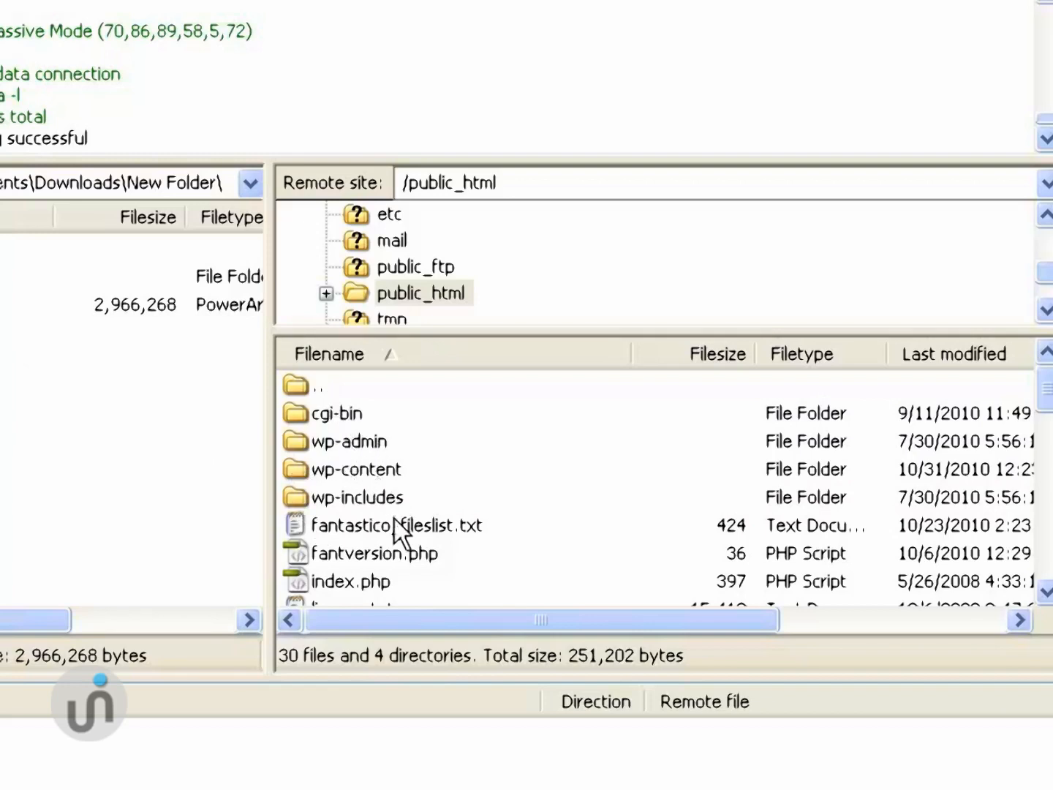
- Create a directory named blog inside public_html on the server and open it
{"action": "right_click", "coordinate": [314, 385]}
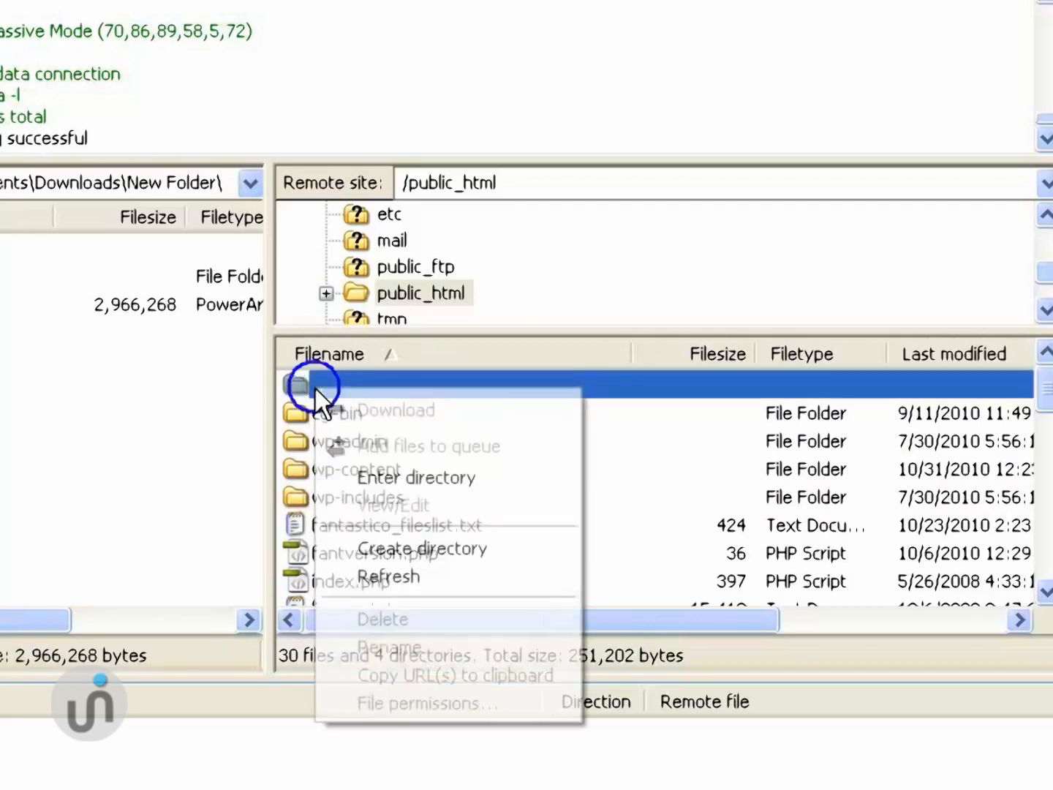
{"action": "left_click", "coordinate": [402, 541]}
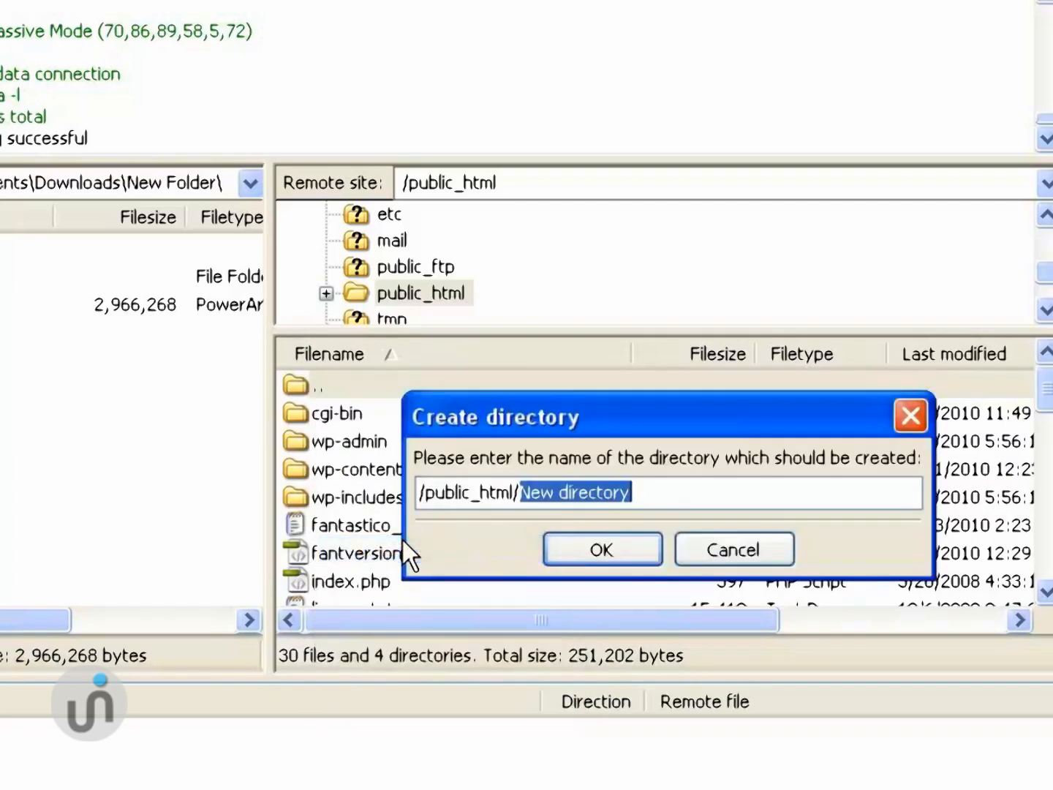
{"action": "type", "text": "blog"}
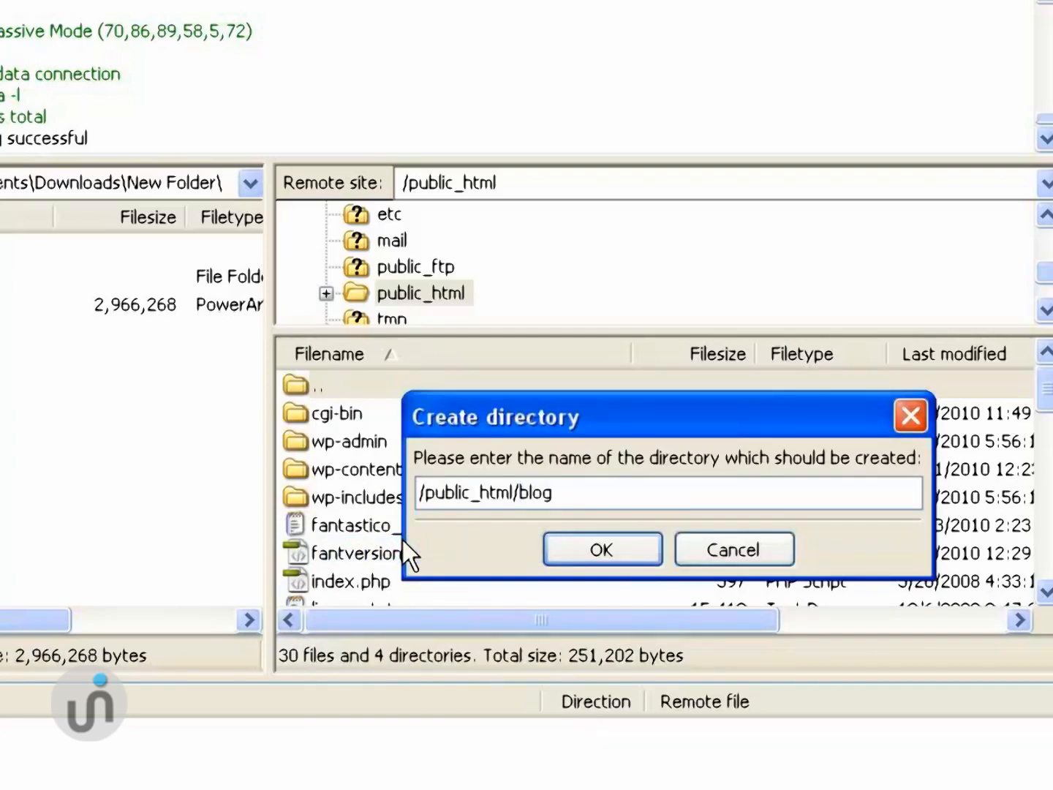
{"action": "left_click", "coordinate": [578, 548]}
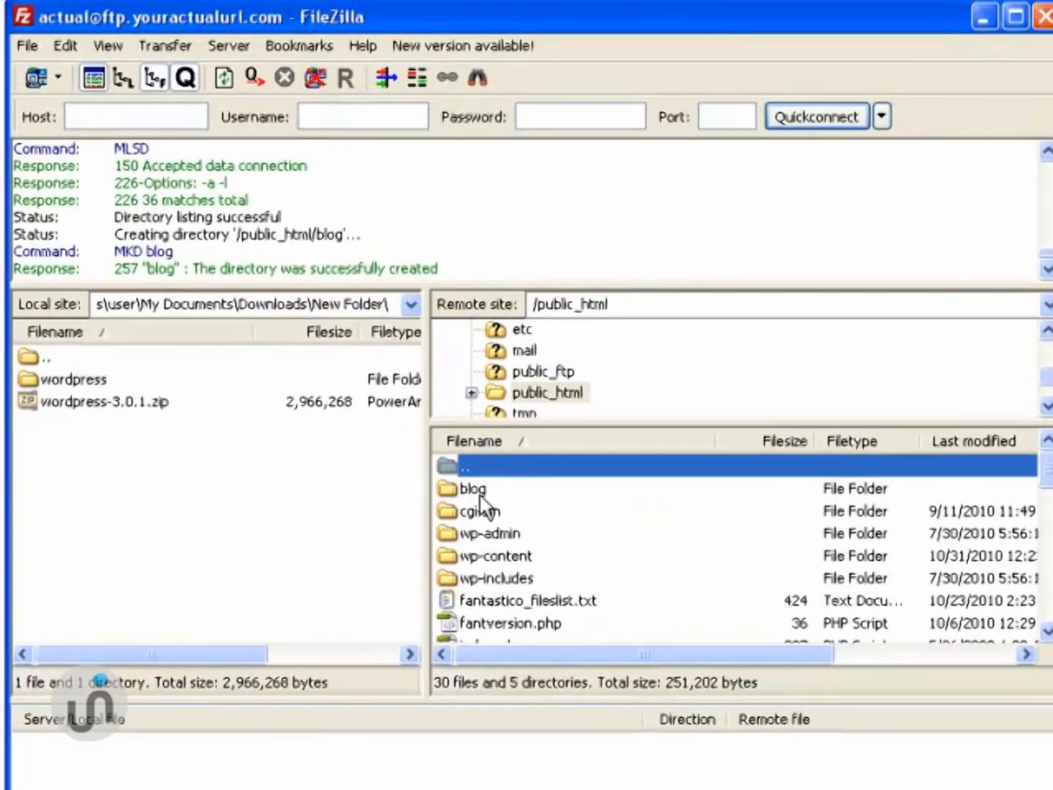
{"action": "double_click", "coordinate": [479, 490]}
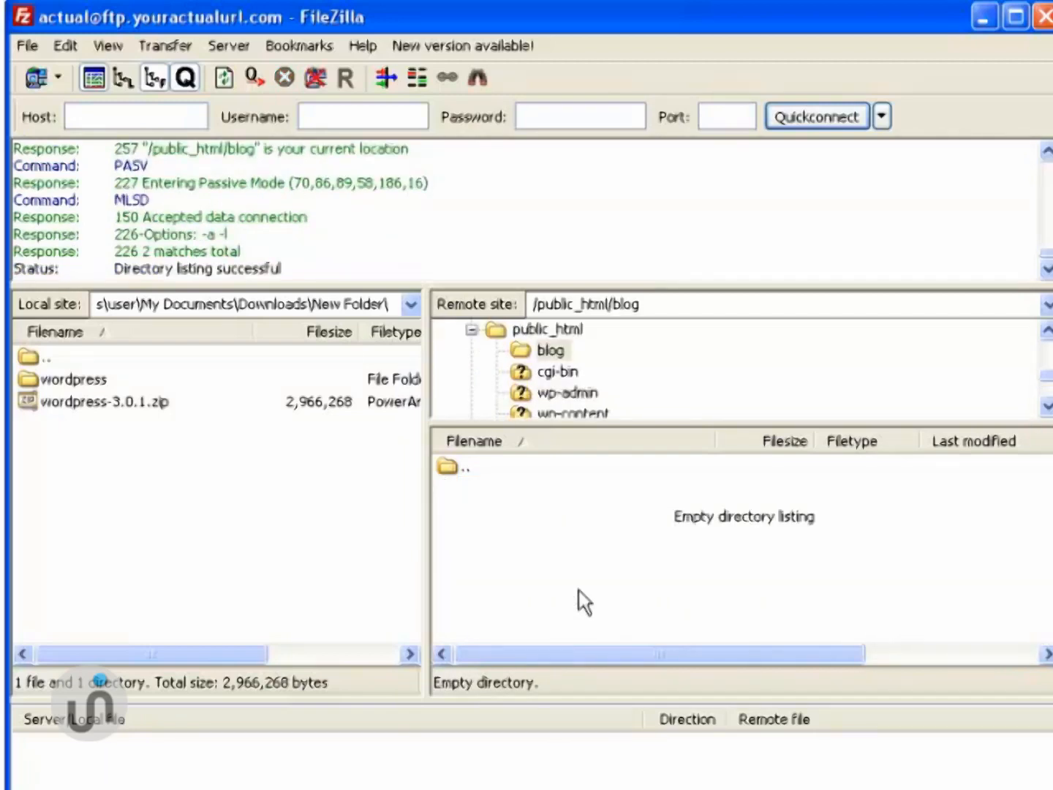
- Open the local wordpress folder, select wp-admin through xmlrpc.php, and upload them to /public_html/blog
{"action": "left_click", "coordinate": [76, 379]}
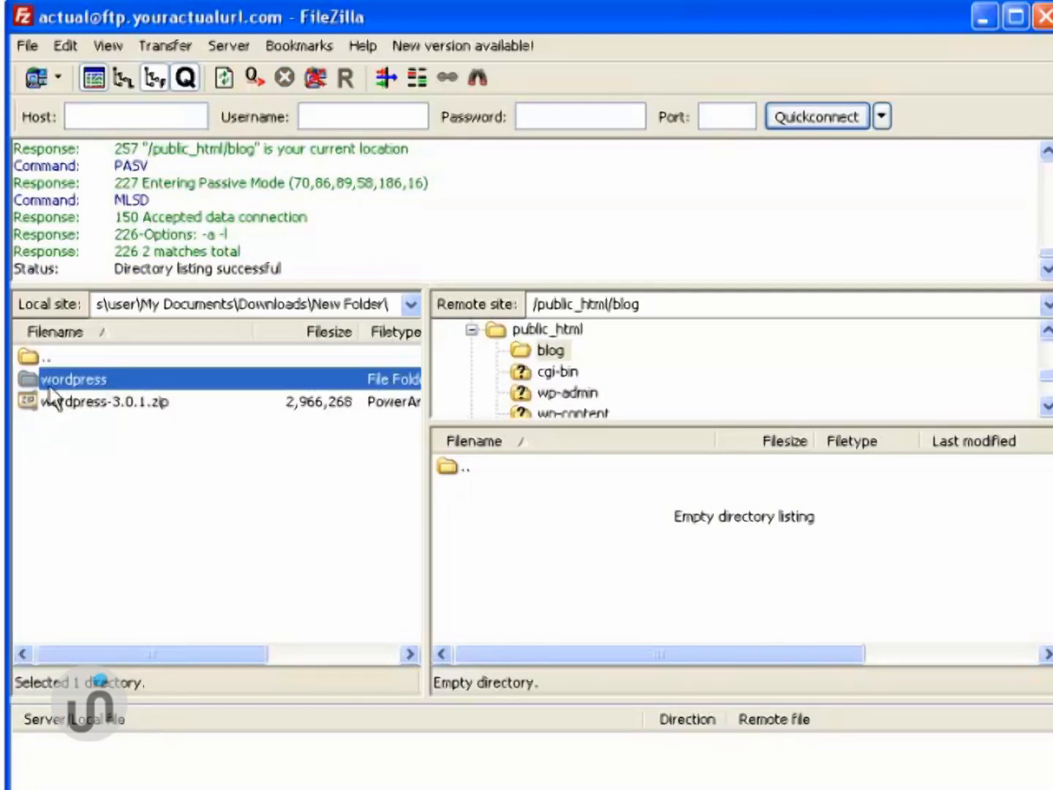
{"action": "left_click", "coordinate": [85, 468]}
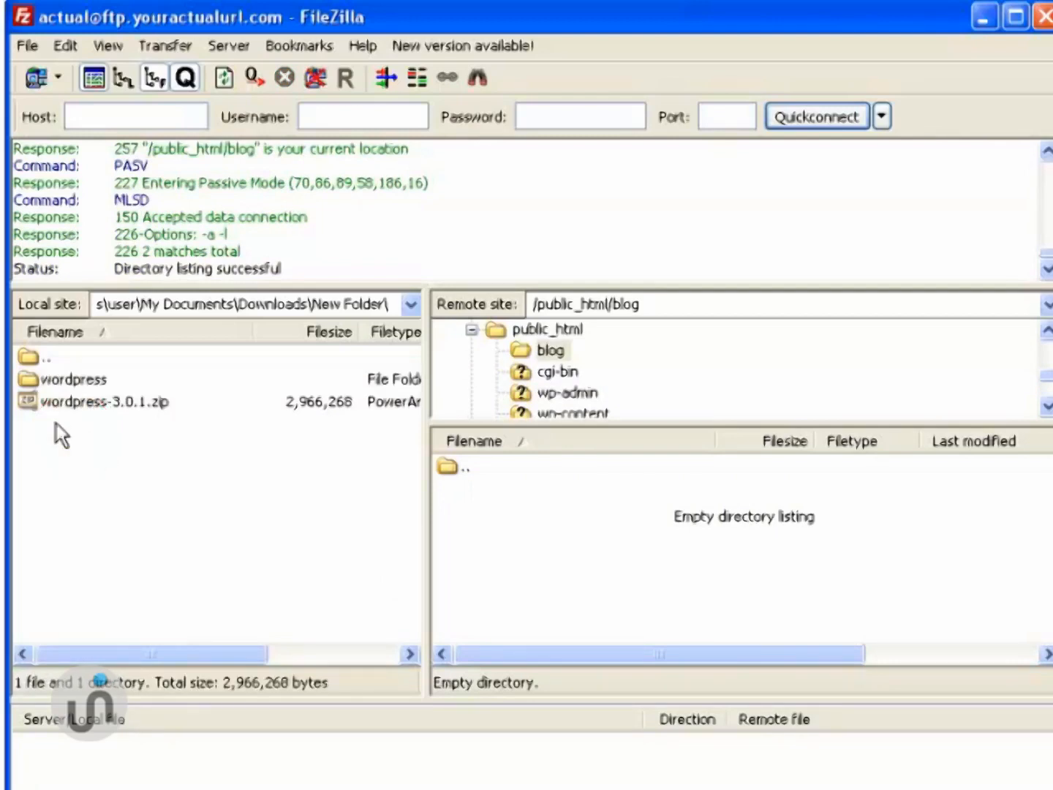
{"action": "double_click", "coordinate": [88, 379]}
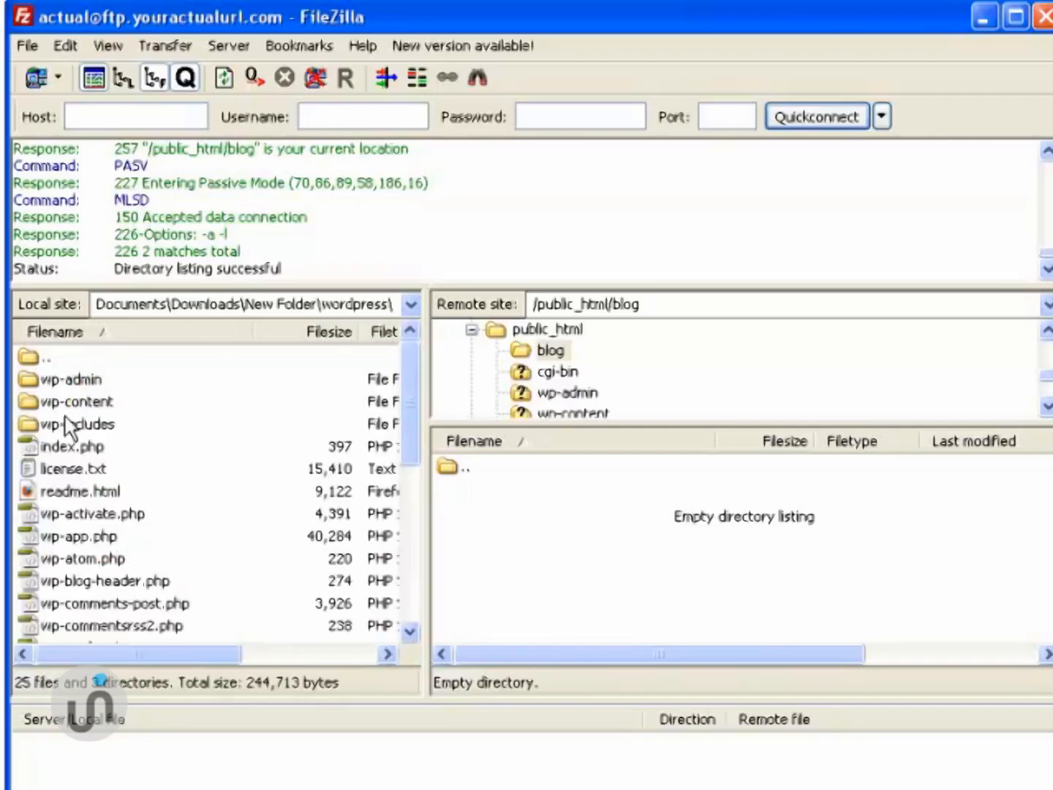
{"action": "left_click", "coordinate": [77, 378]}
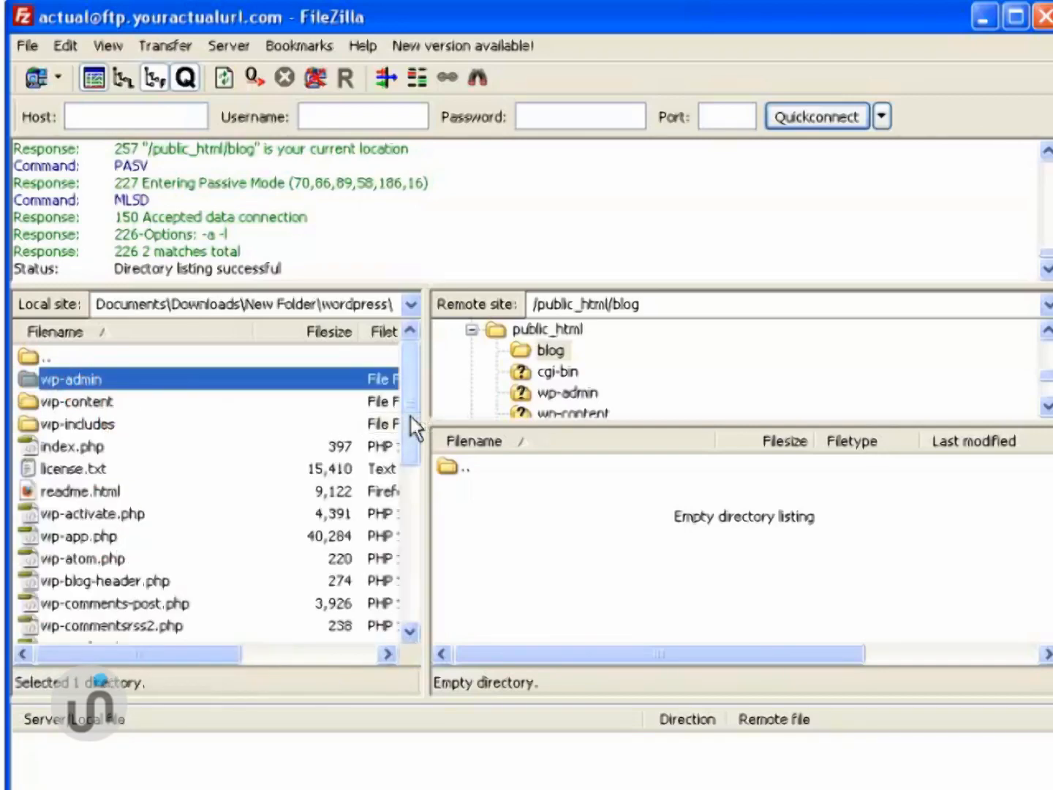
{"action": "left_click_drag", "start_coordinate": [412, 417], "coordinate": [407, 587]}
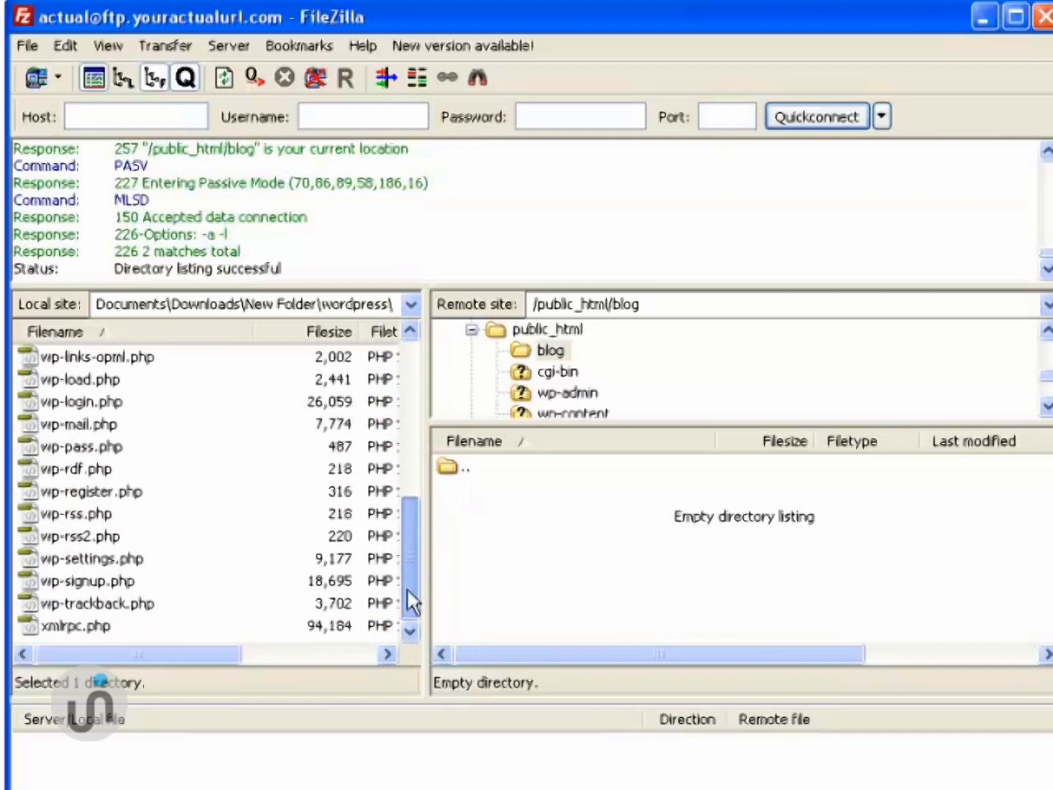
{"action": "left_click", "coordinate": [71, 625], "text": "shift"}
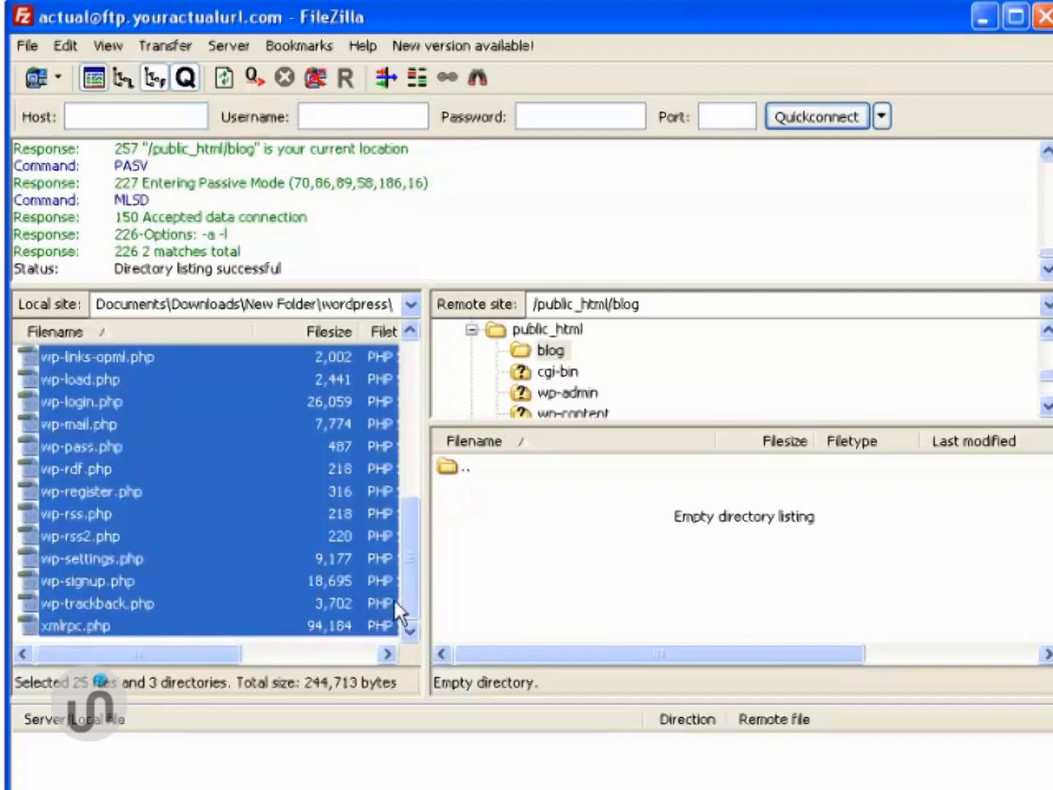
{"action": "left_click_drag", "start_coordinate": [405, 607], "coordinate": [403, 433]}
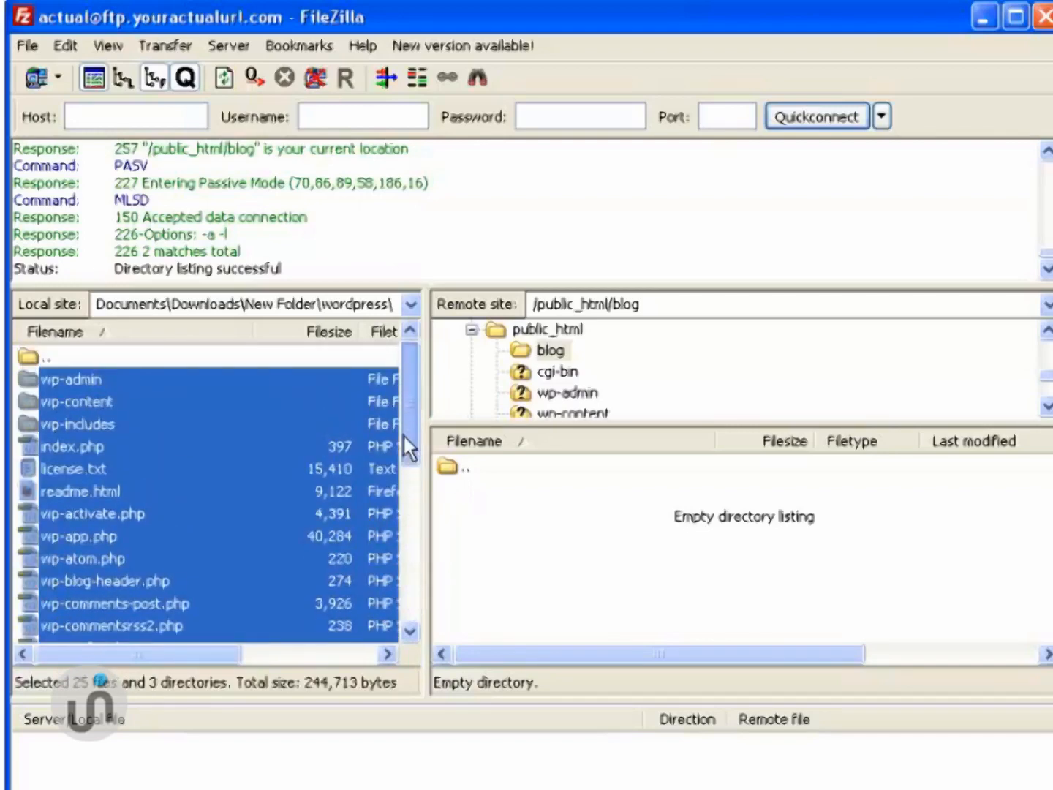
{"action": "right_click", "coordinate": [104, 461]}
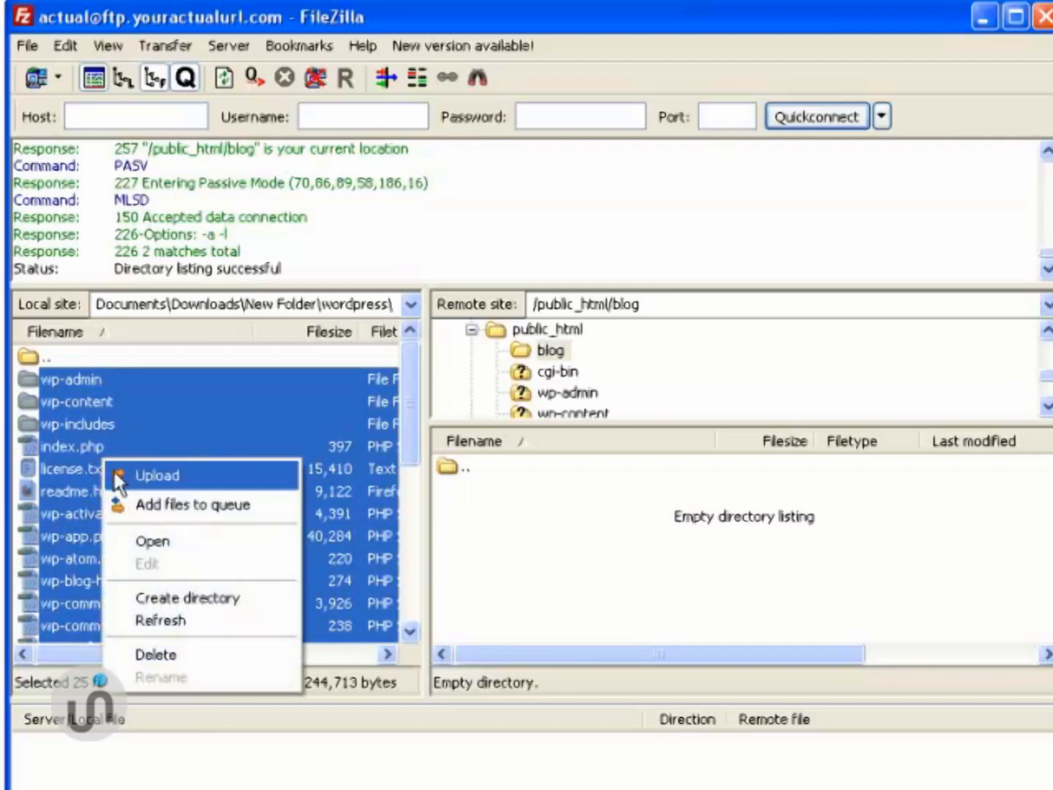
{"action": "left_click", "coordinate": [155, 475]}
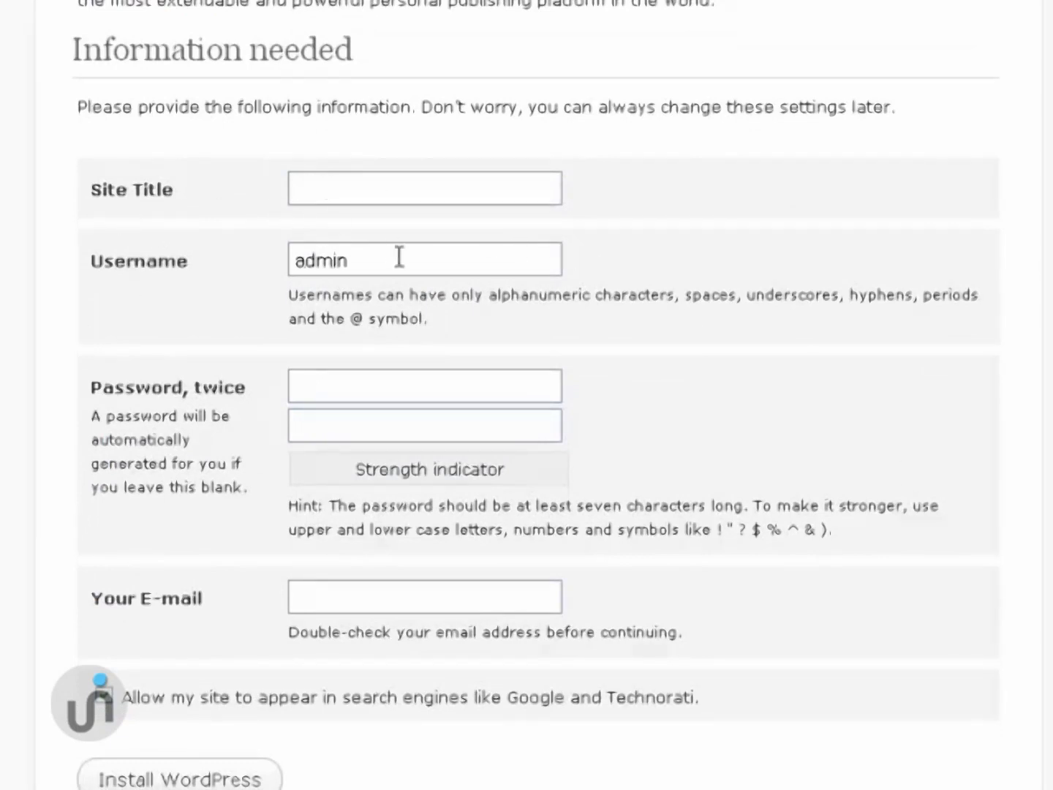
- Install WordPress with site title Test Blog, username admin, the password entered twice, and the administrator's e-mail
{"action": "left_click", "coordinate": [377, 265]}
{"action": "left_click", "coordinate": [395, 395]}
{"action": "left_click", "coordinate": [400, 430]}
{"action": "left_click", "coordinate": [421, 601]}
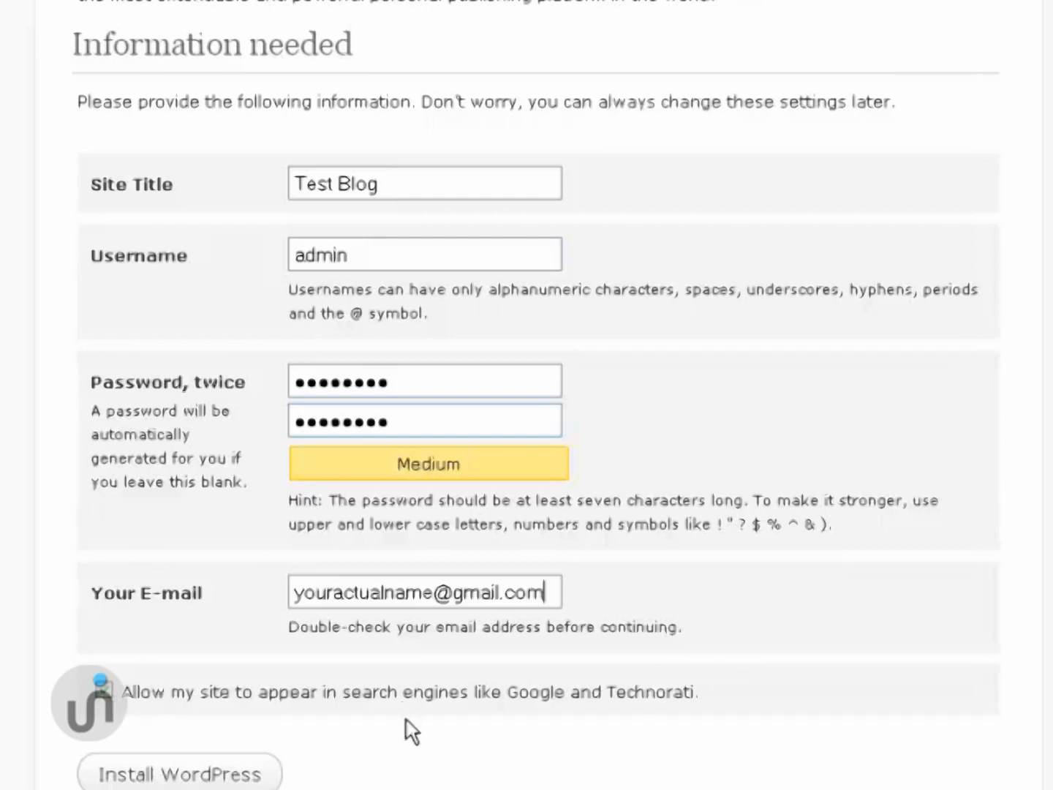
{"action": "left_click", "coordinate": [181, 777]}
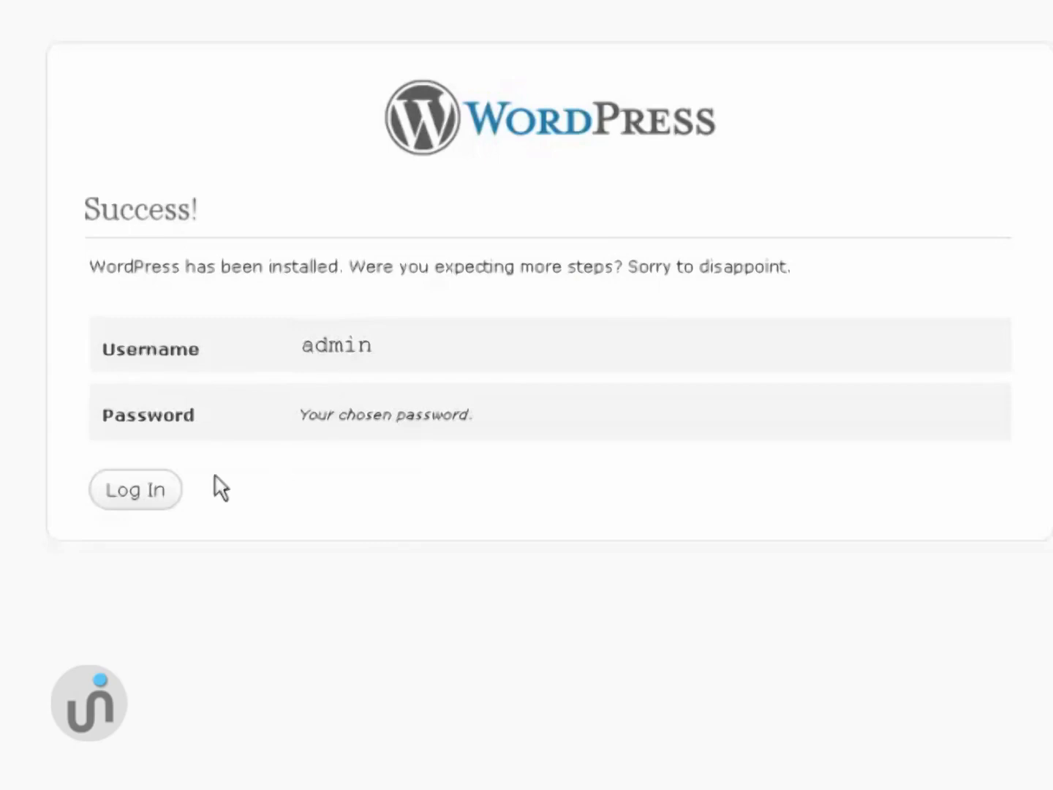
- From the success page, go to the login form and sign in as admin with the account password
{"action": "left_click", "coordinate": [136, 495]}
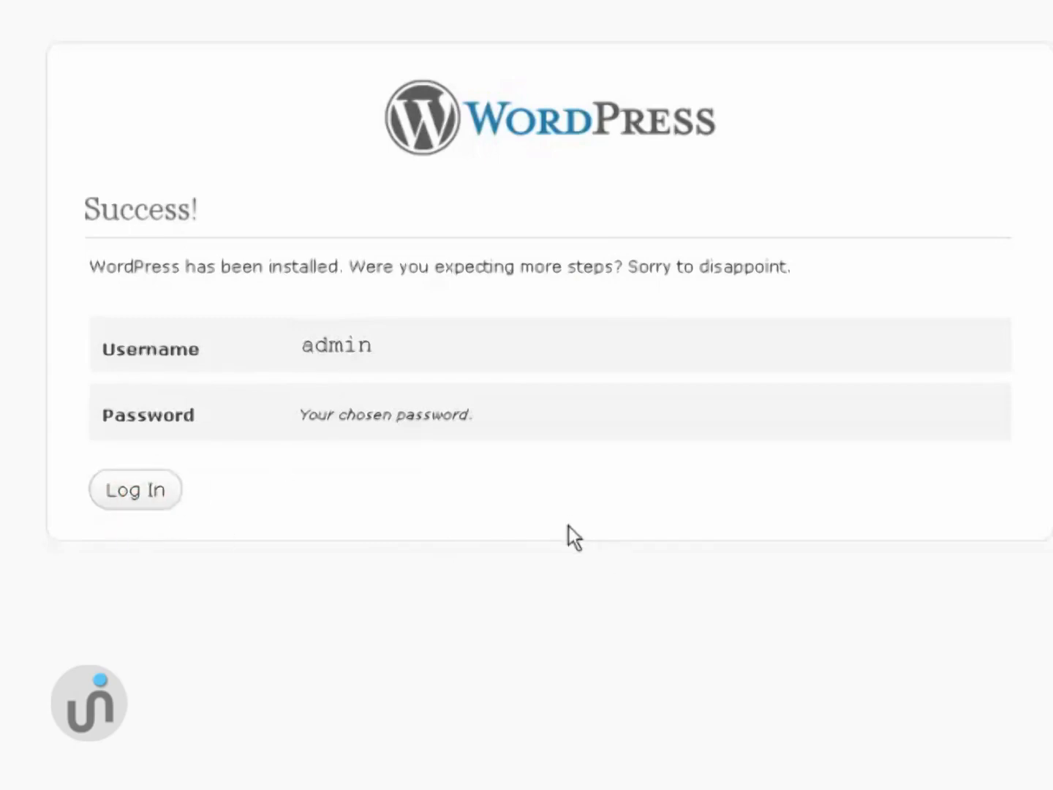
{"action": "left_click", "coordinate": [428, 263]}
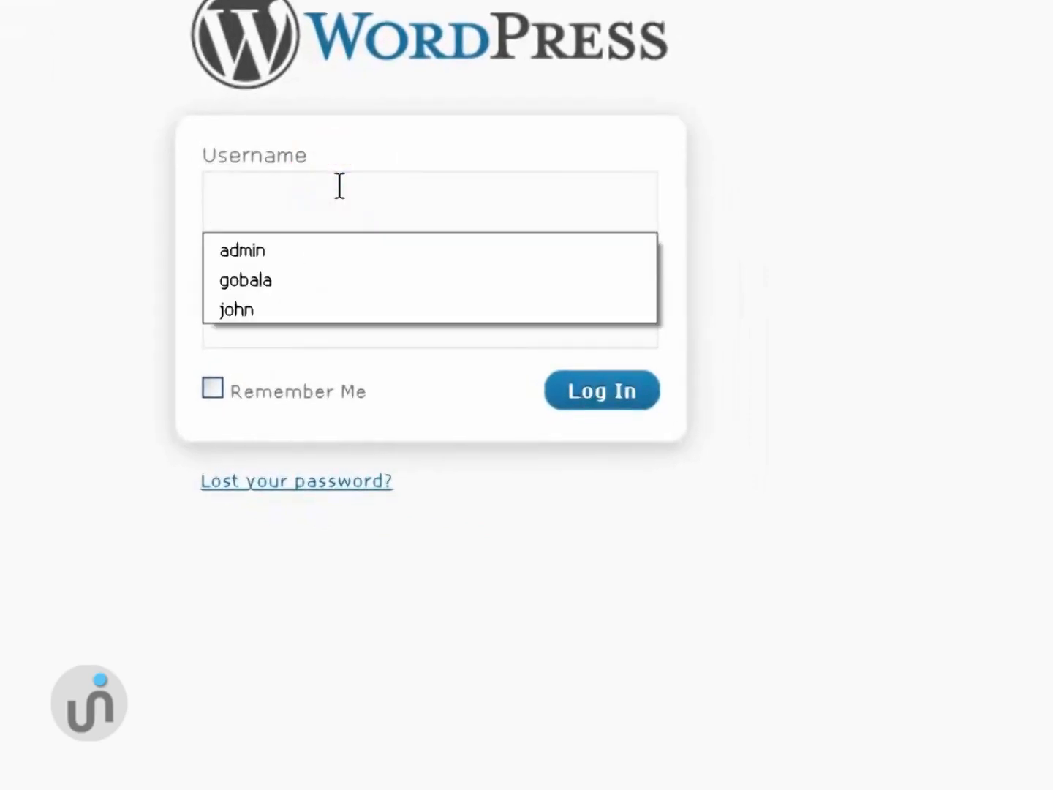
{"action": "left_click", "coordinate": [44, 299]}
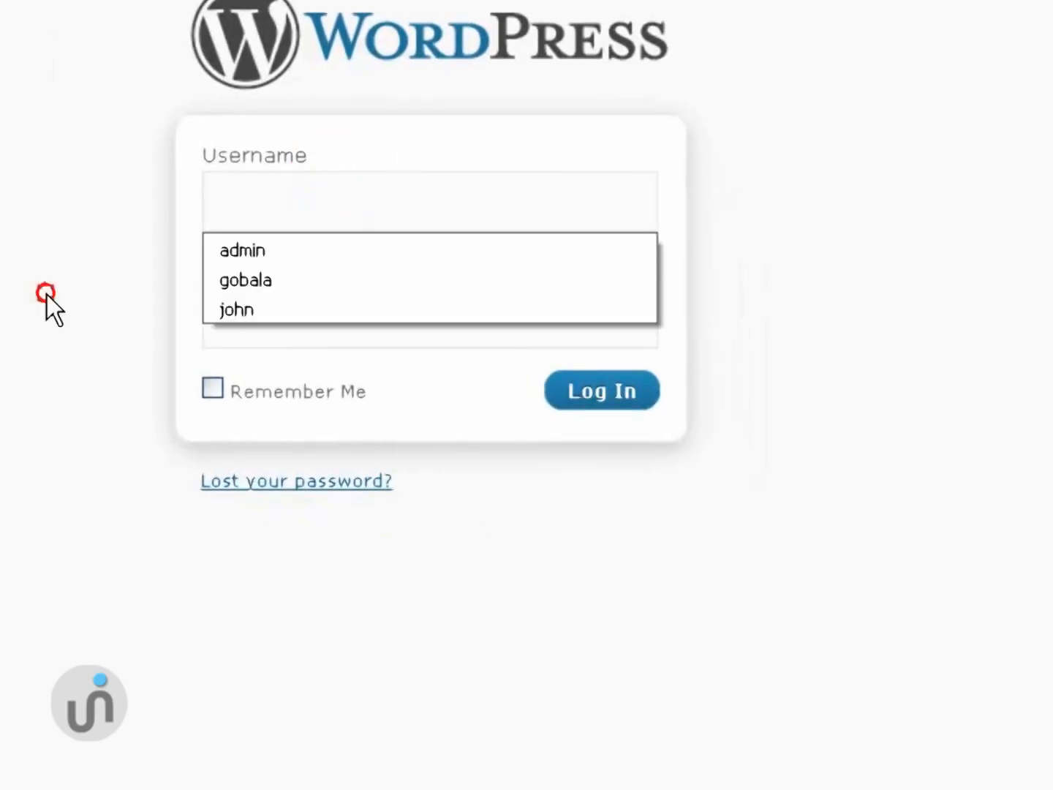
{"action": "left_click", "coordinate": [251, 187]}
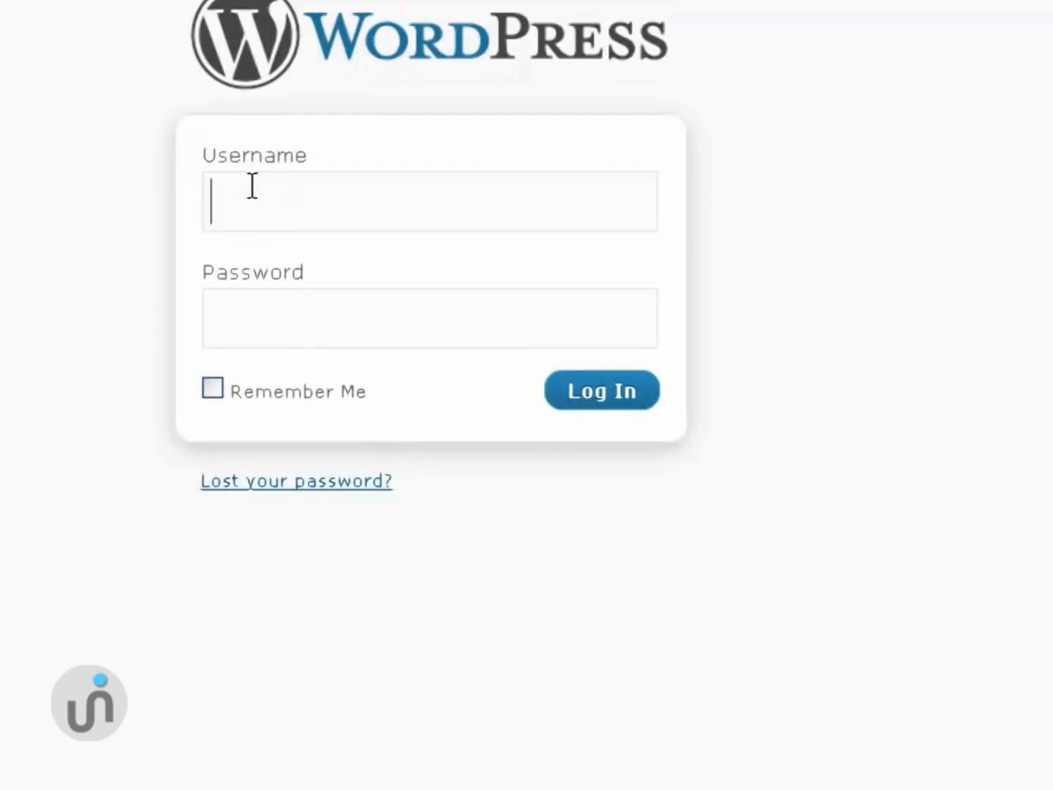
{"action": "type", "text": "admin"}
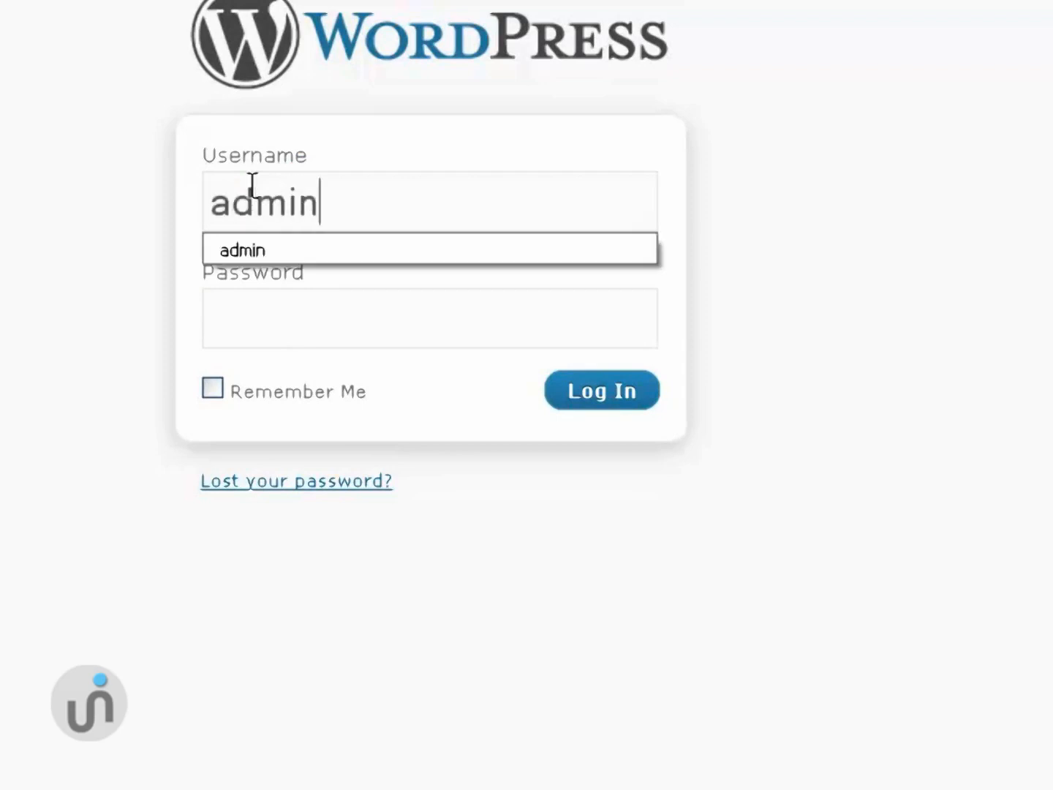
{"action": "key", "text": "Tab"}
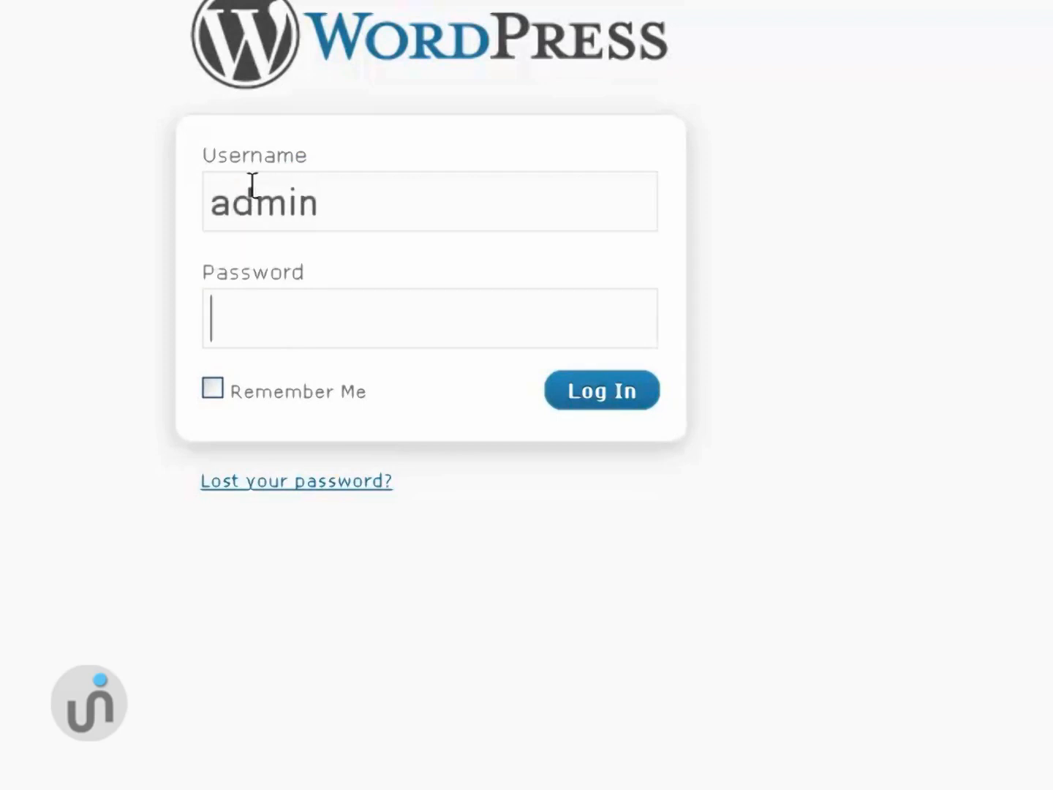
{"action": "type", "text": "password"}
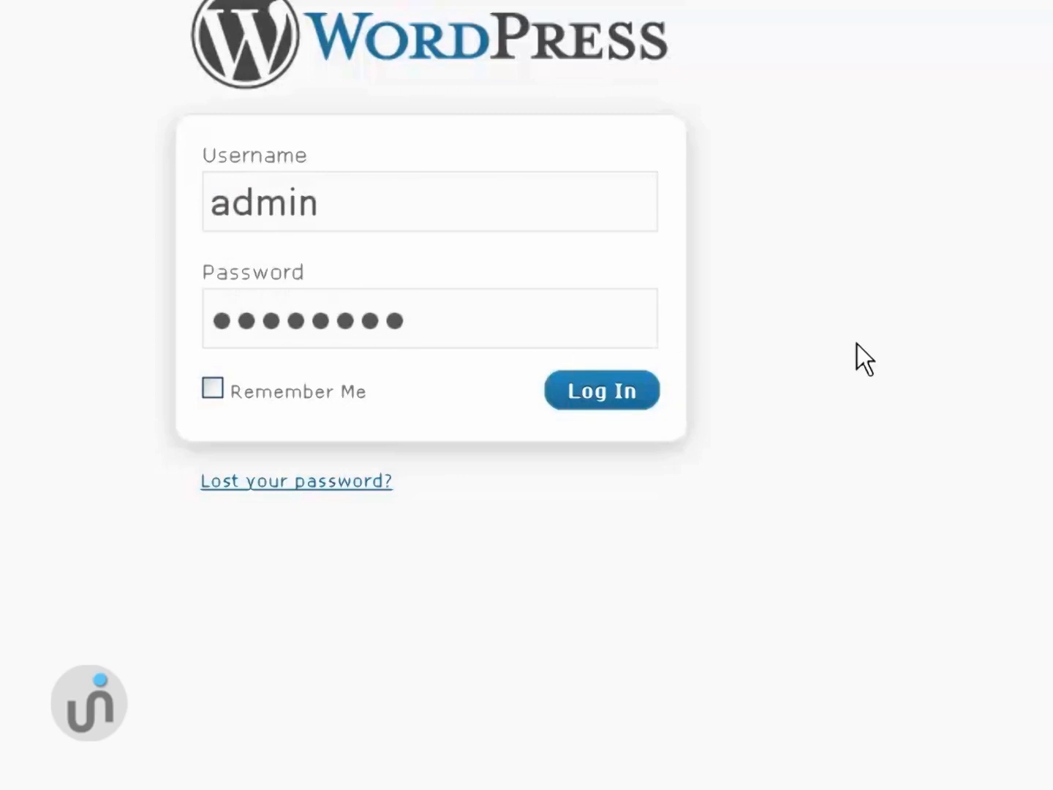
{"action": "left_click", "coordinate": [594, 393]}
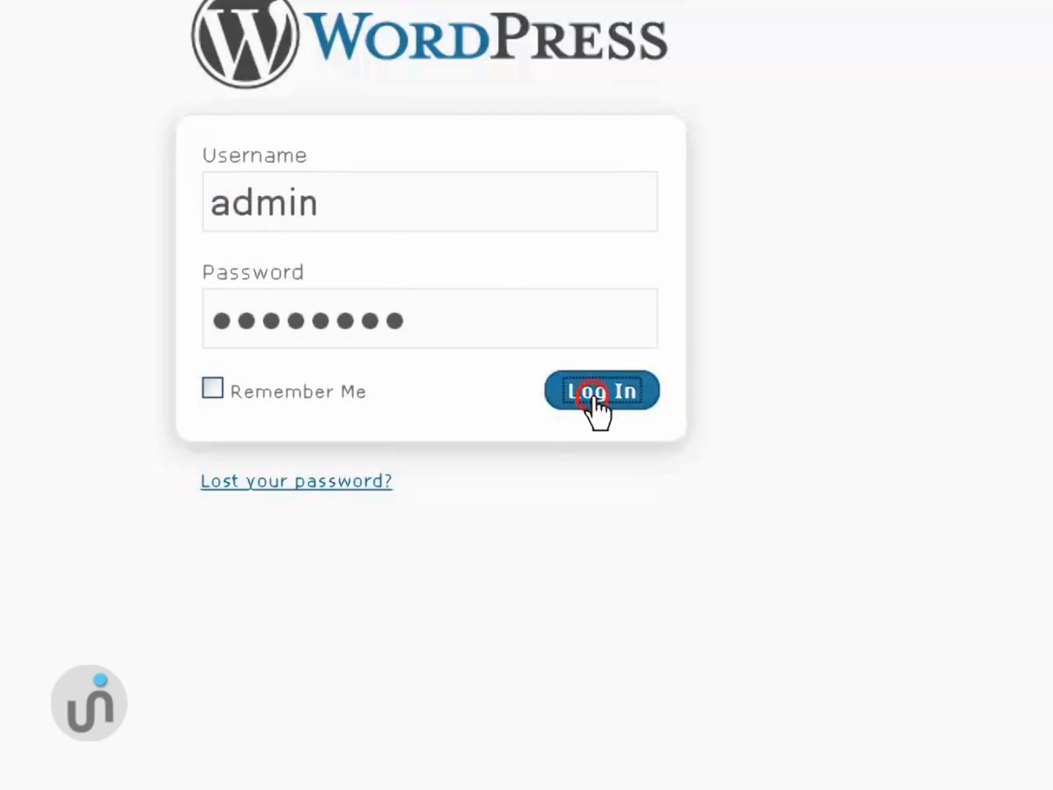